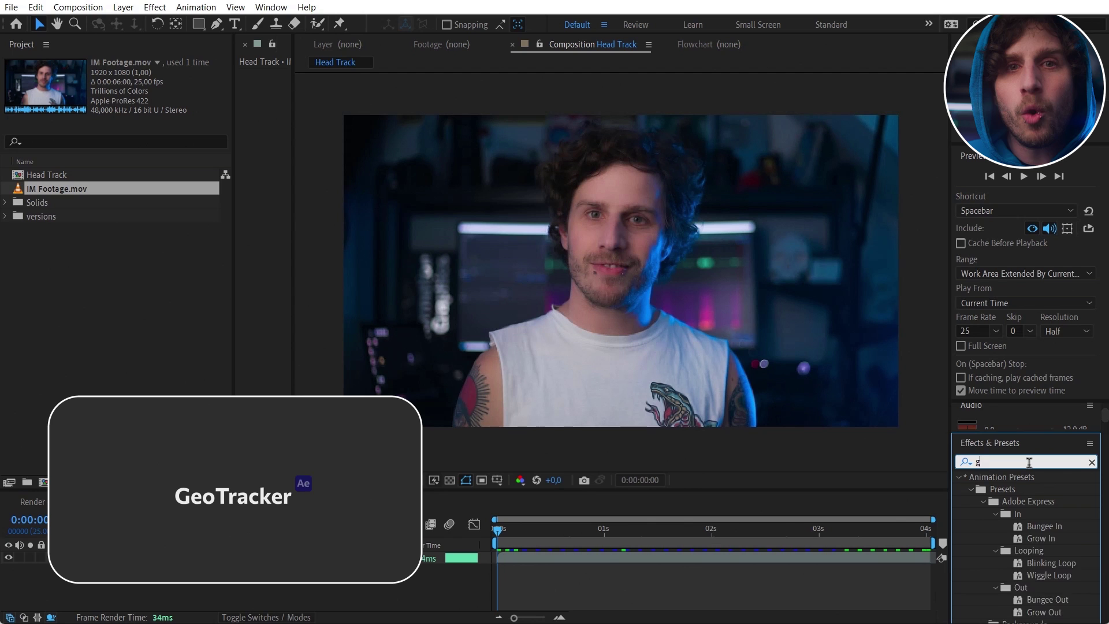
Step: Apply GeoTracker to the IM Footage.mov layer and widen the composition viewer while it analyses
left_click(1006, 551)
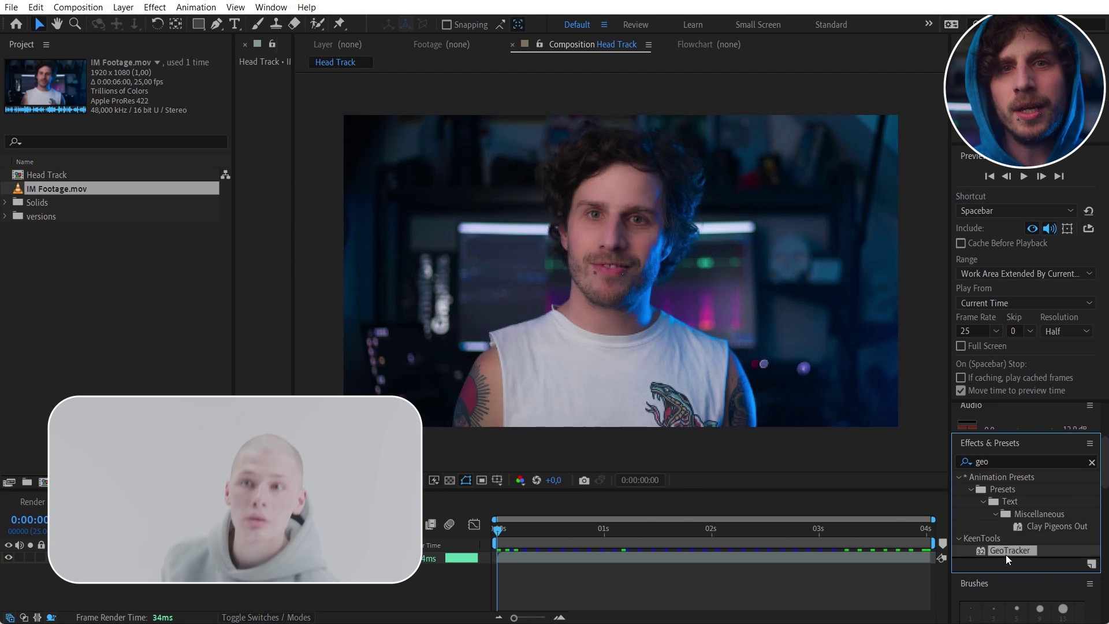
left_click_drag(1021, 550, 631, 559)
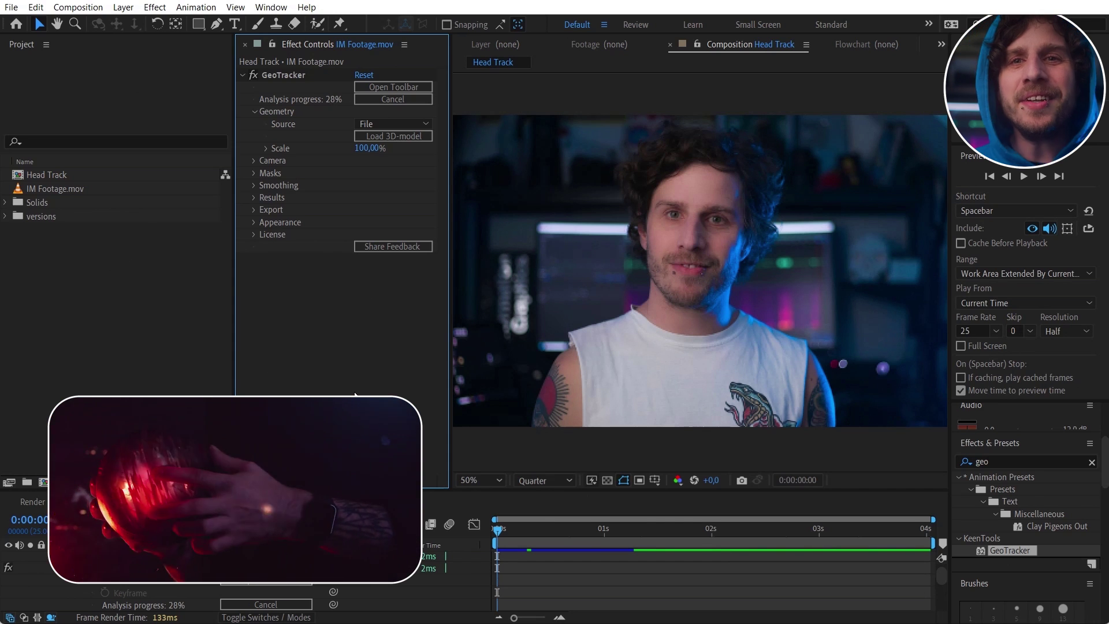
left_click_drag(233, 347, 126, 347)
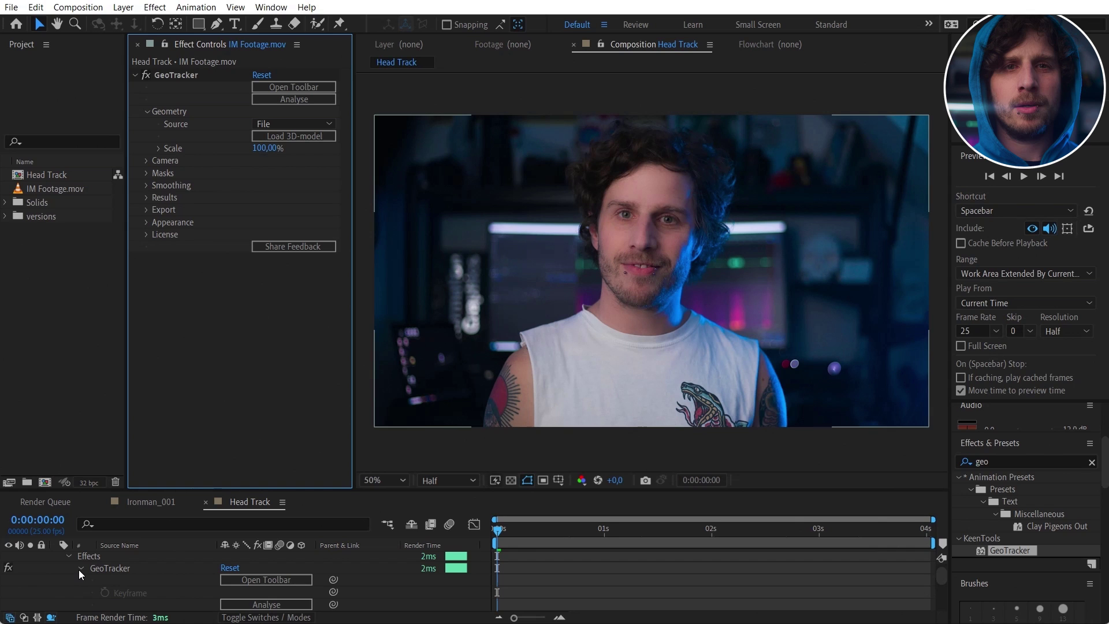
Step: Collapse the footage layer's properties and add a One-Node Camera layer named Ironman Cam
left_click(80, 569)
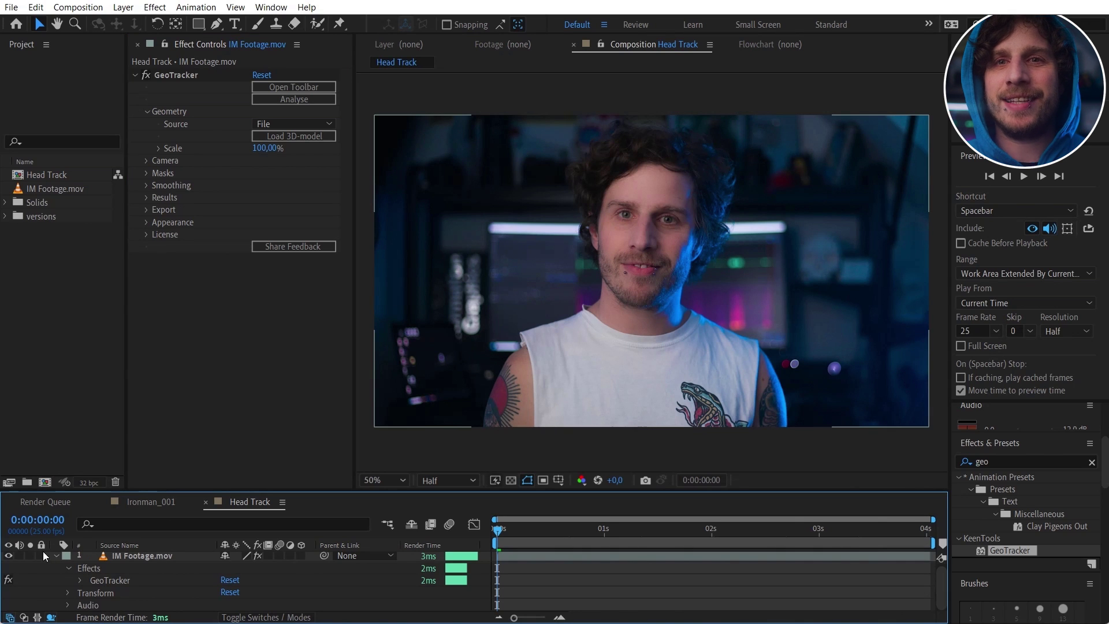
left_click(55, 557)
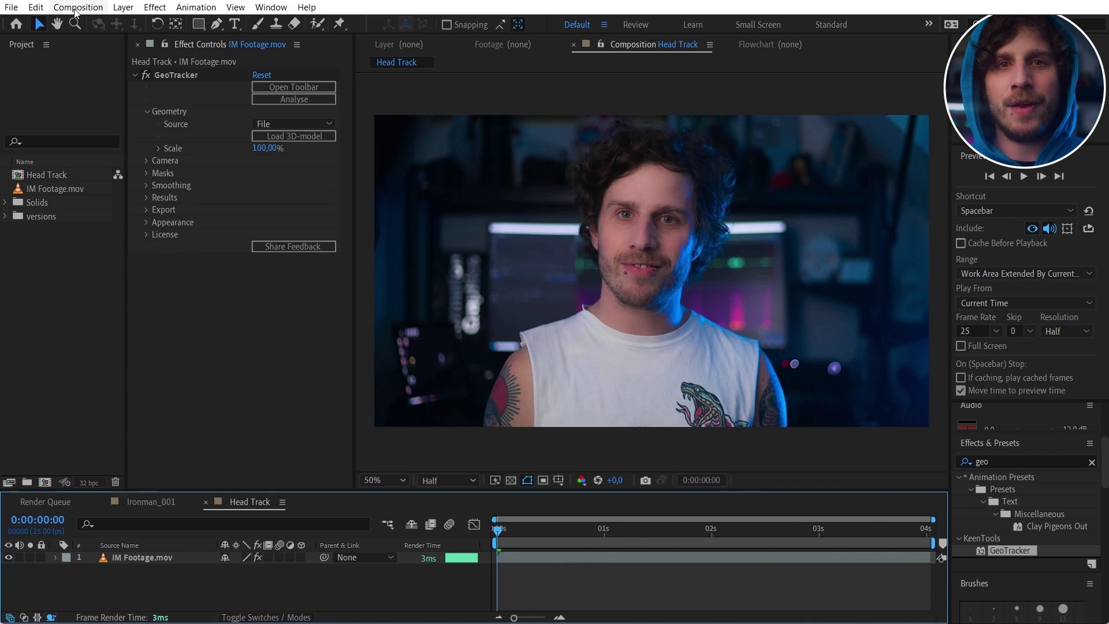
left_click(123, 7)
mouse_move(318, 26)
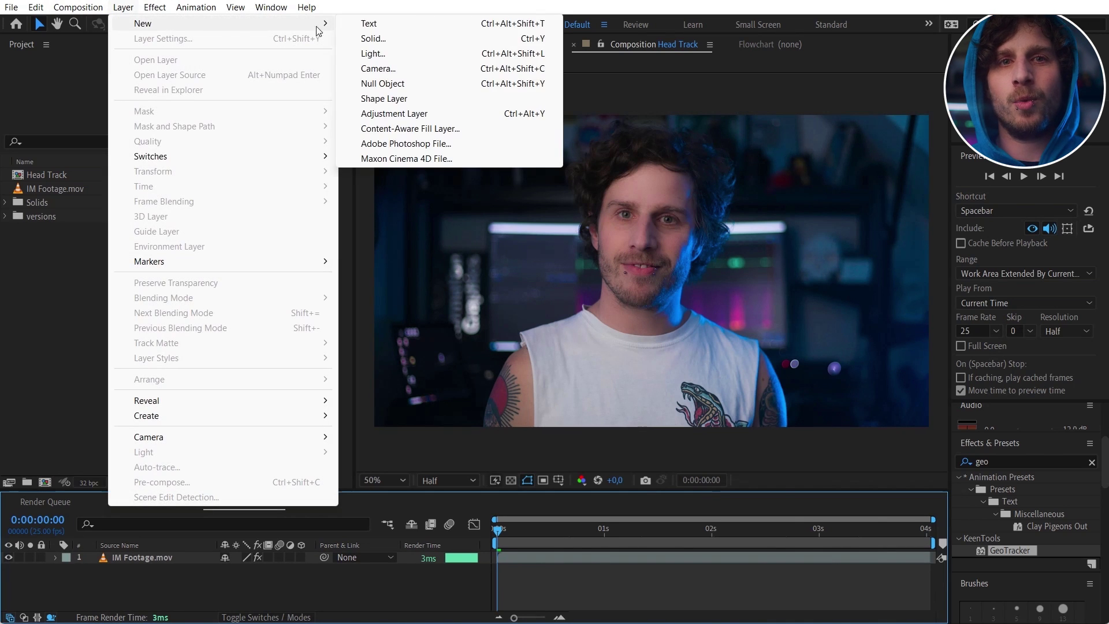
left_click(382, 69)
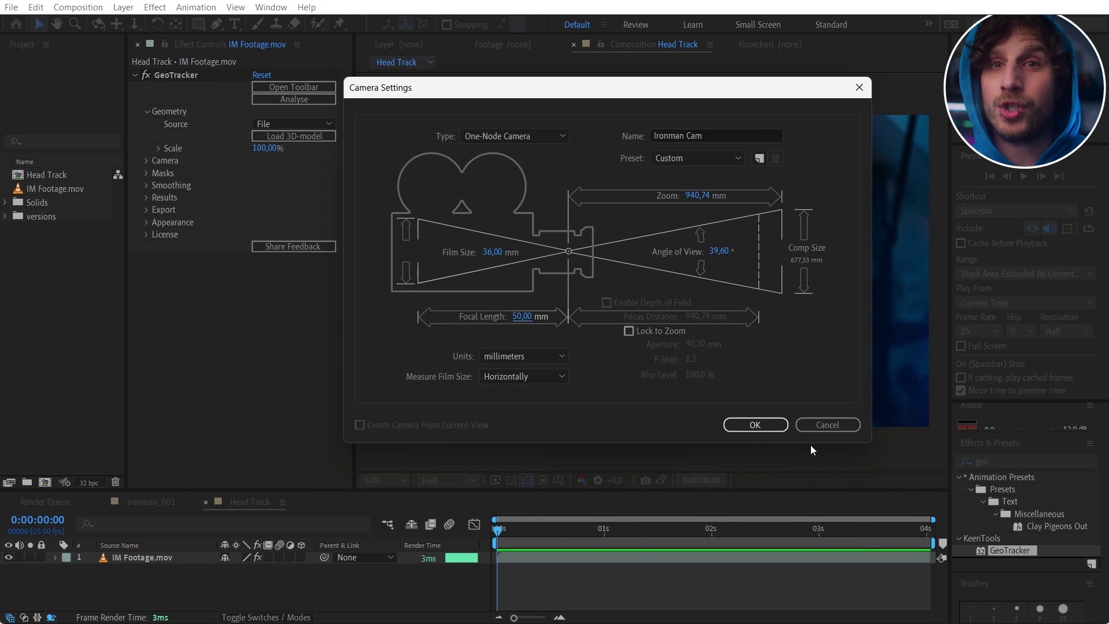
left_click(756, 425)
Step: Set GeoTracker's geometry source to the Head primitive and the viewer resolution to Full
left_click(327, 124)
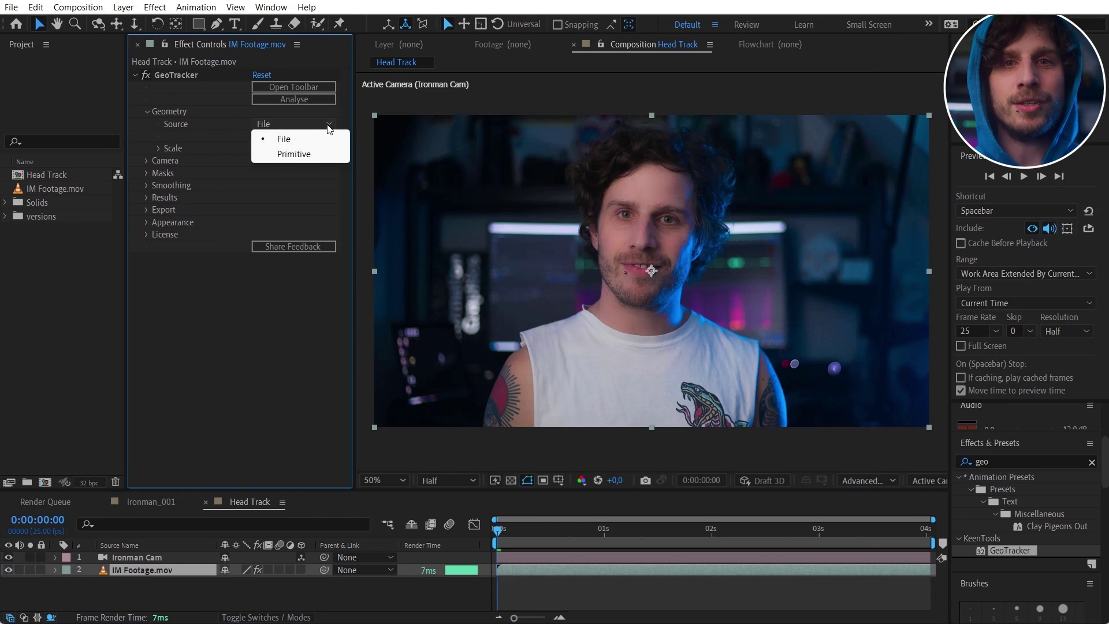
left_click(299, 155)
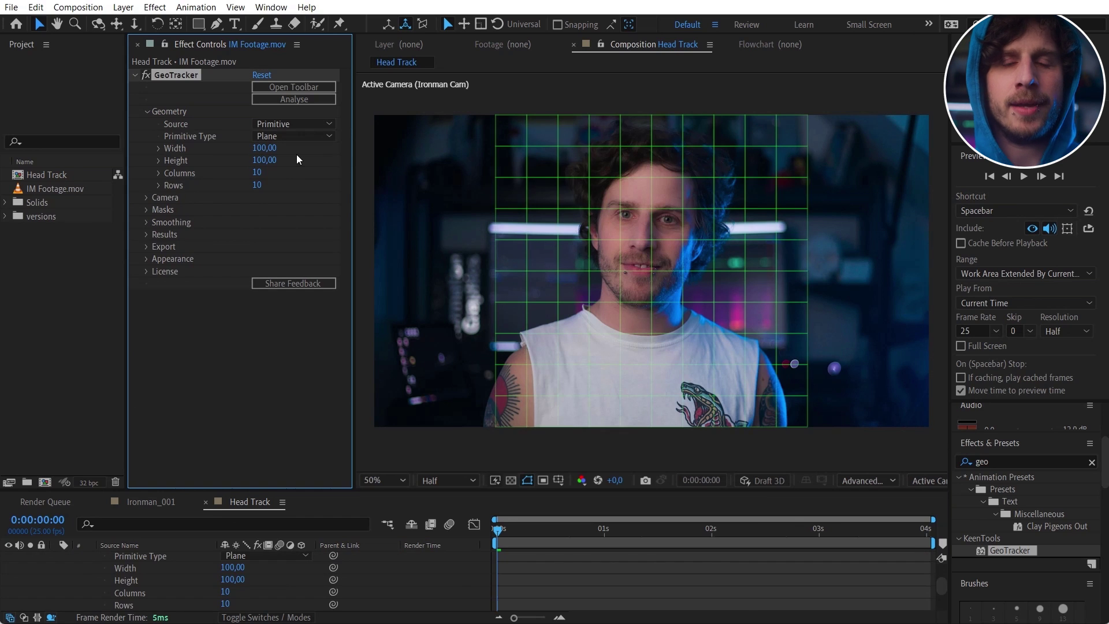
left_click(327, 137)
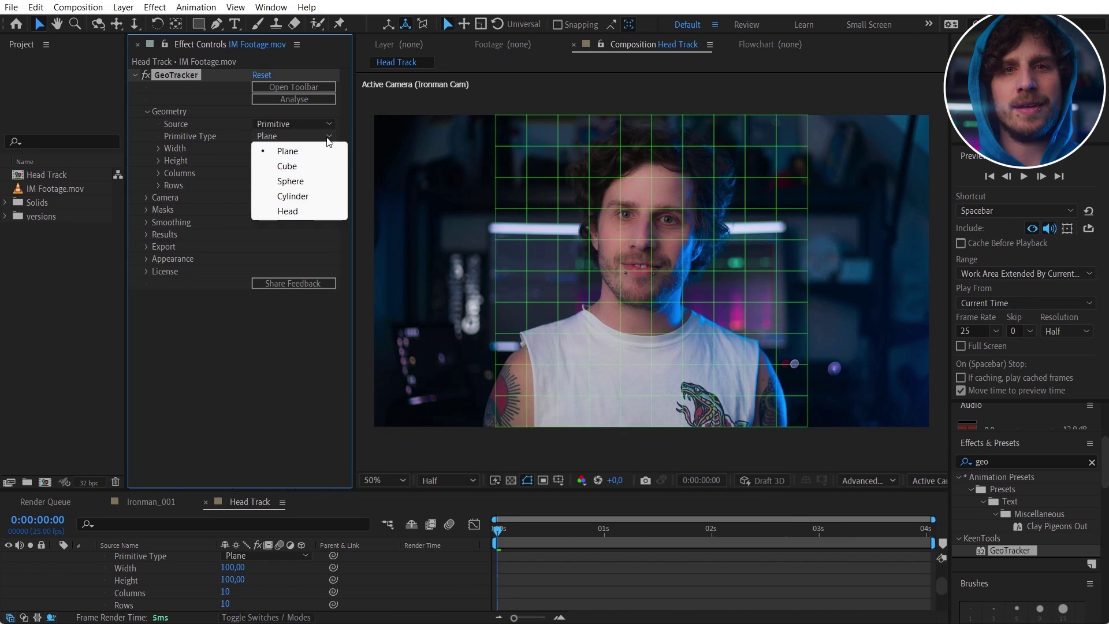
left_click(293, 214)
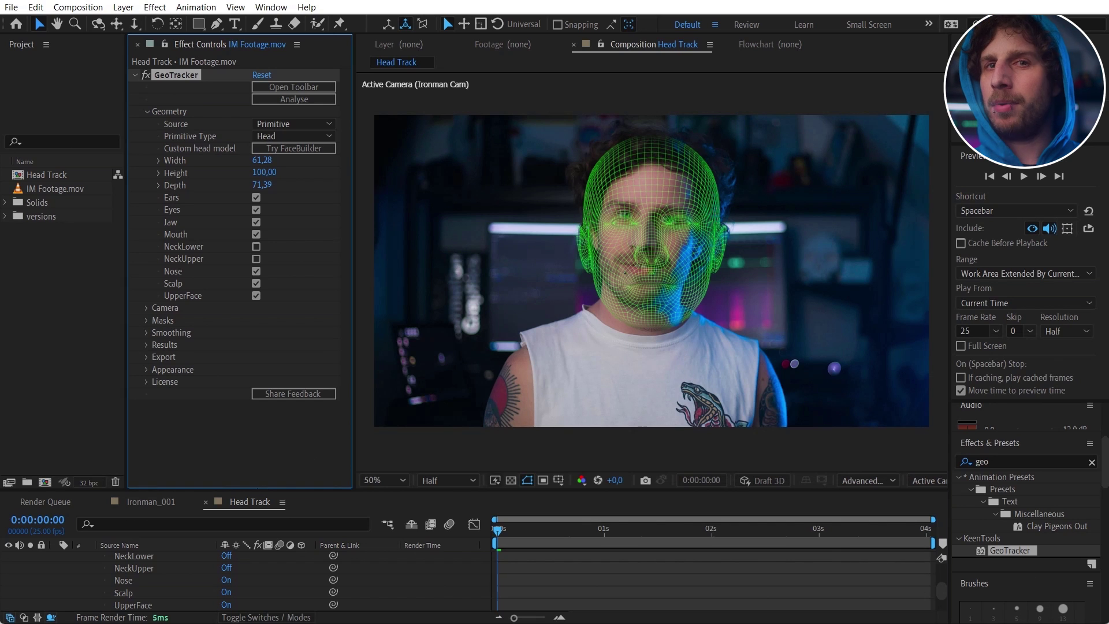
left_click(257, 222)
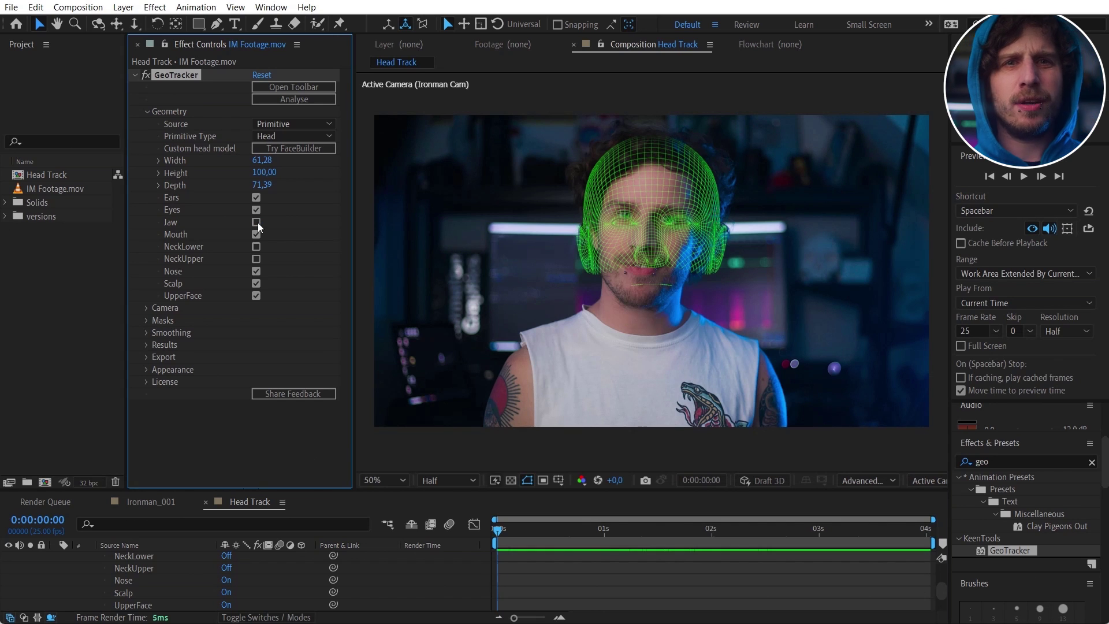
left_click(256, 222)
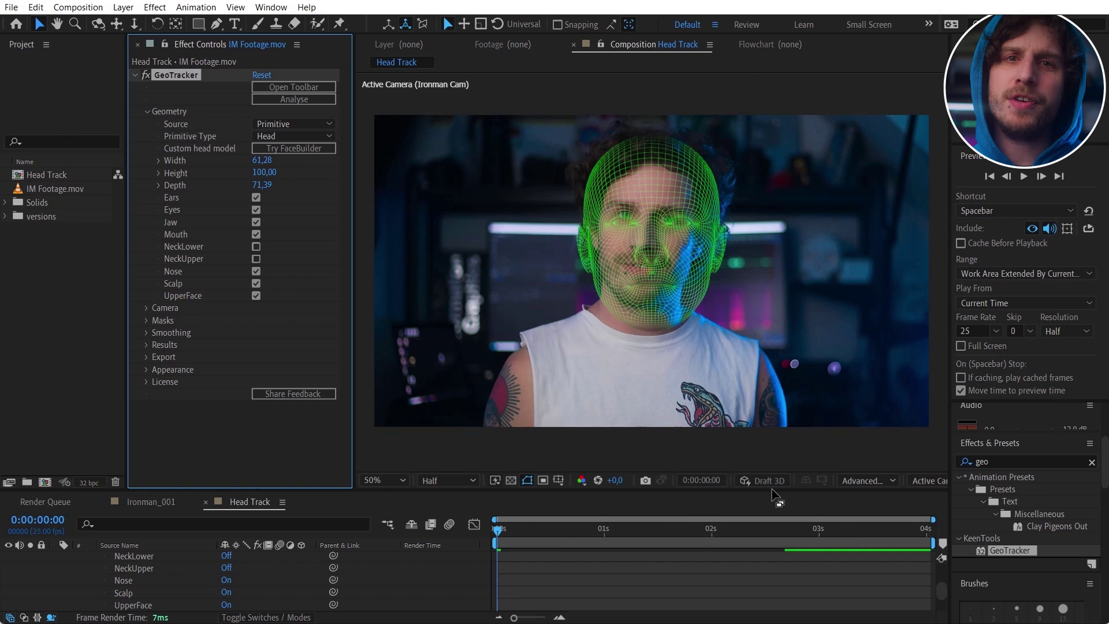
scroll(781, 380, "up", 2)
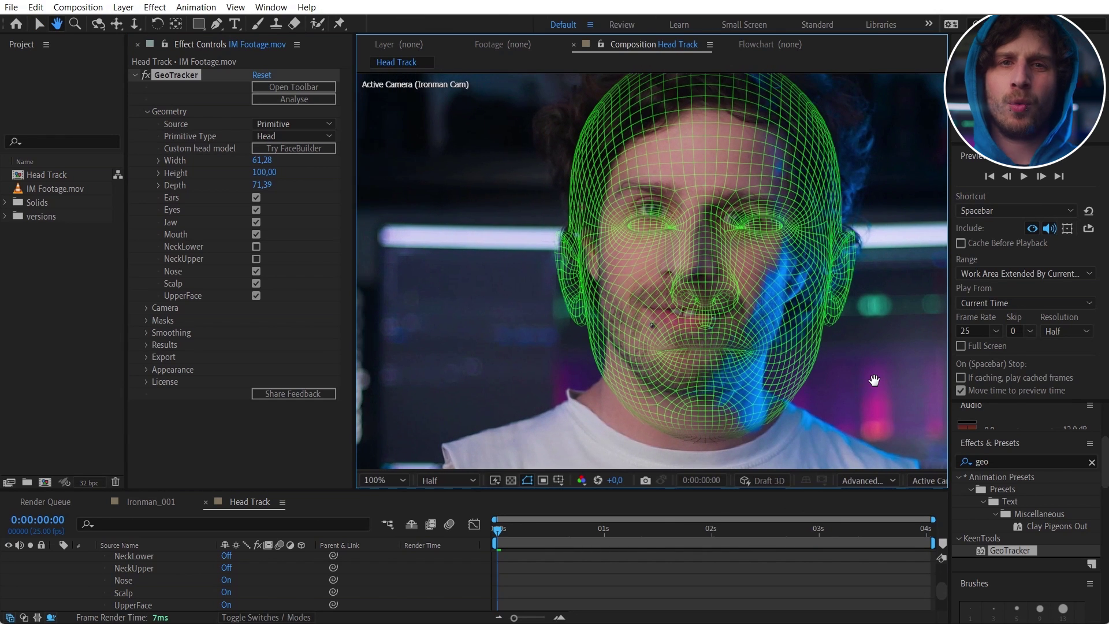
left_click(467, 484)
left_click(459, 511)
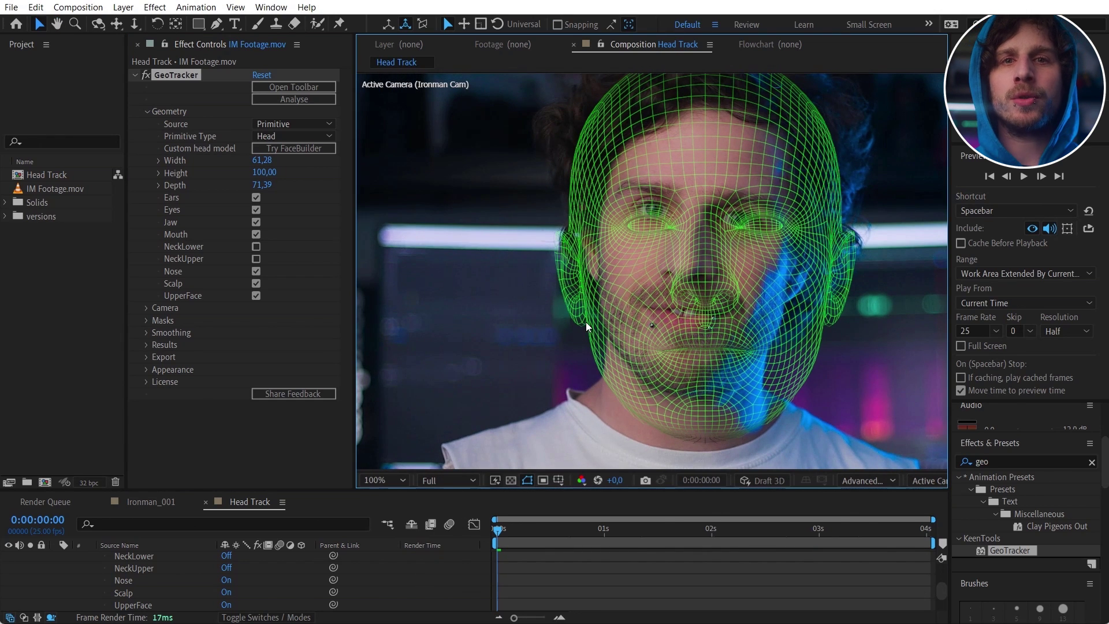
Step: Pin the head mesh onto the face at the forehead, right ear, chin, nose and left eye
left_click_drag(584, 324, 598, 283)
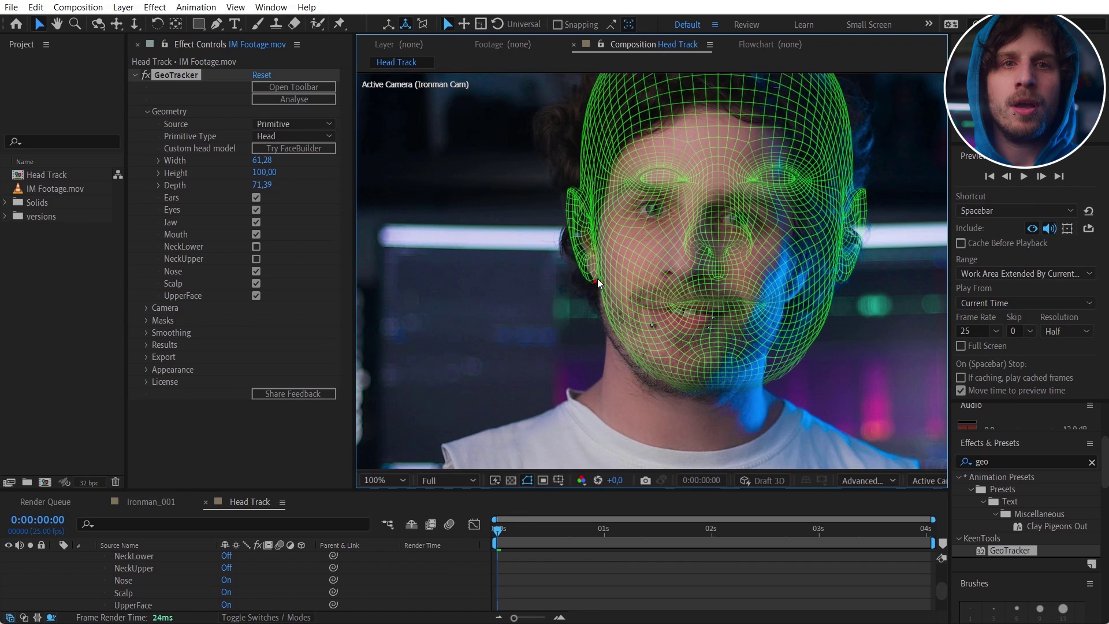
left_click_drag(827, 281, 788, 296)
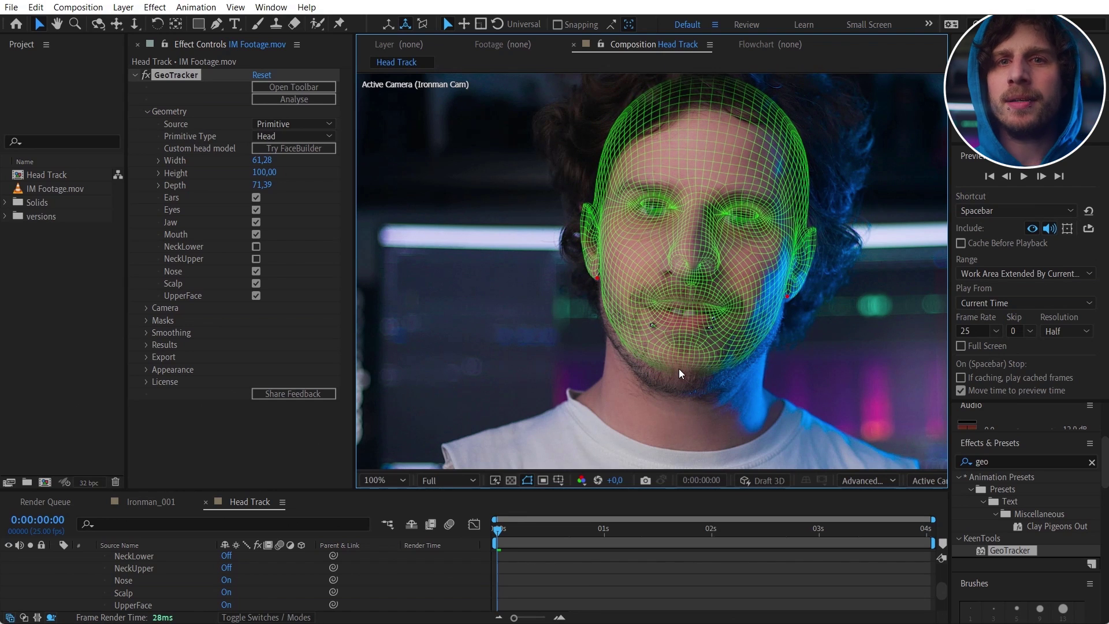
left_click_drag(678, 368, 674, 390)
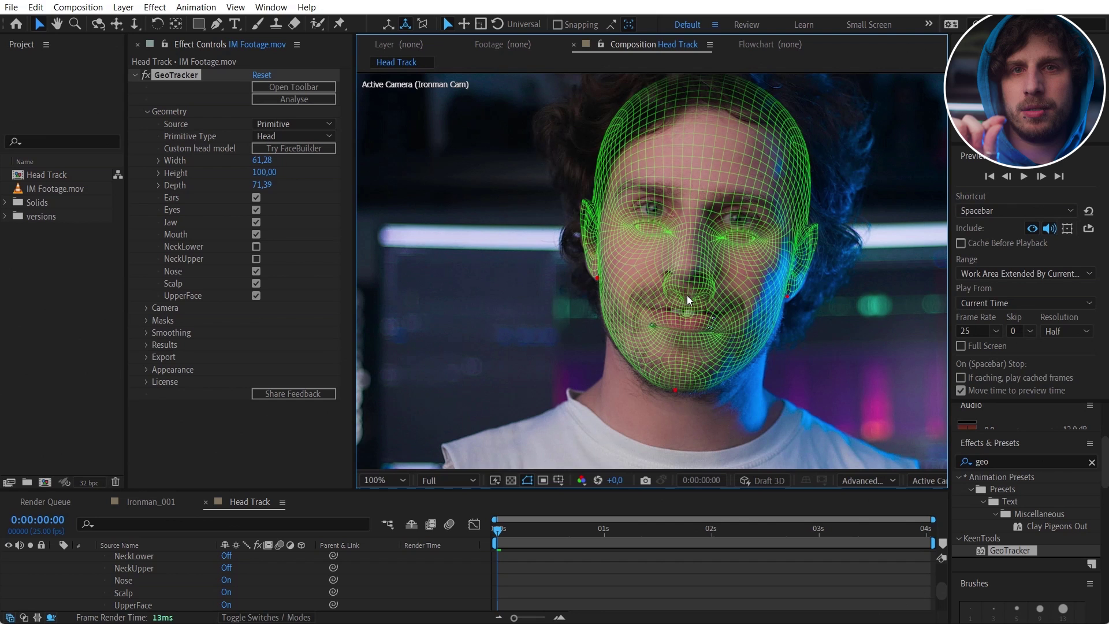
left_click_drag(687, 287, 684, 271)
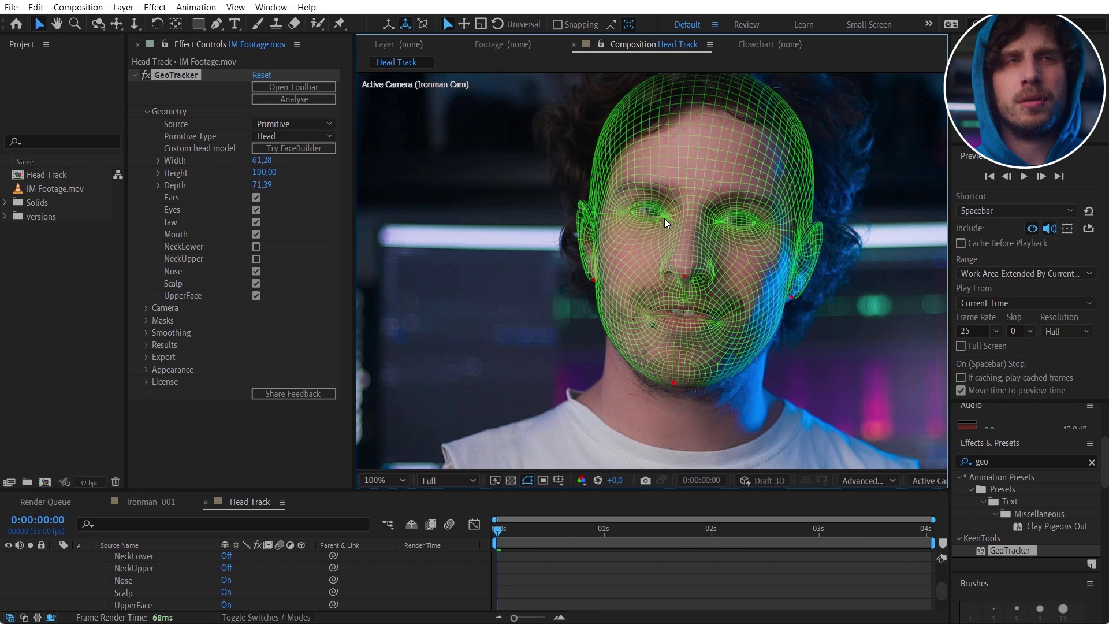
left_click_drag(664, 218, 721, 220)
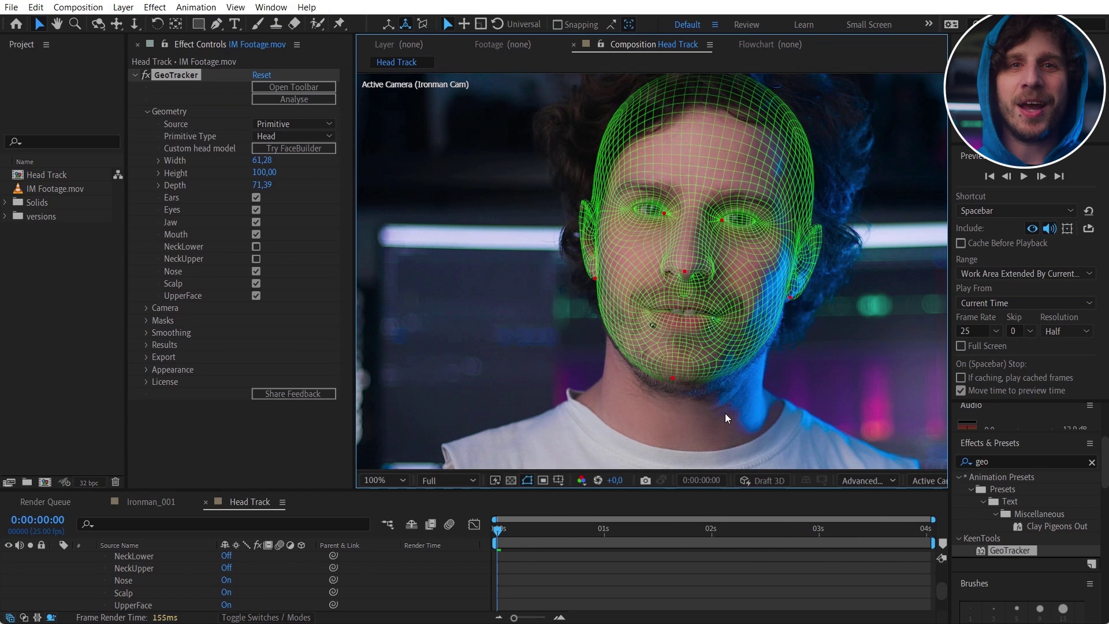
Step: Track the head mesh forward from the first frame, stopping at two seconds
left_click(298, 86)
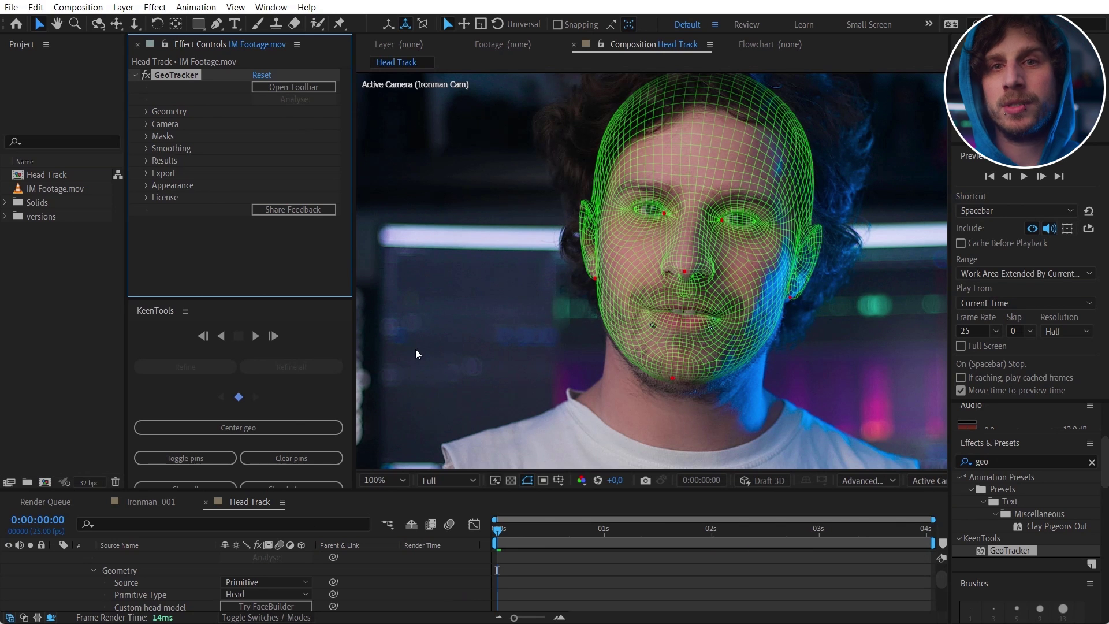
left_click(92, 571)
left_click(273, 296)
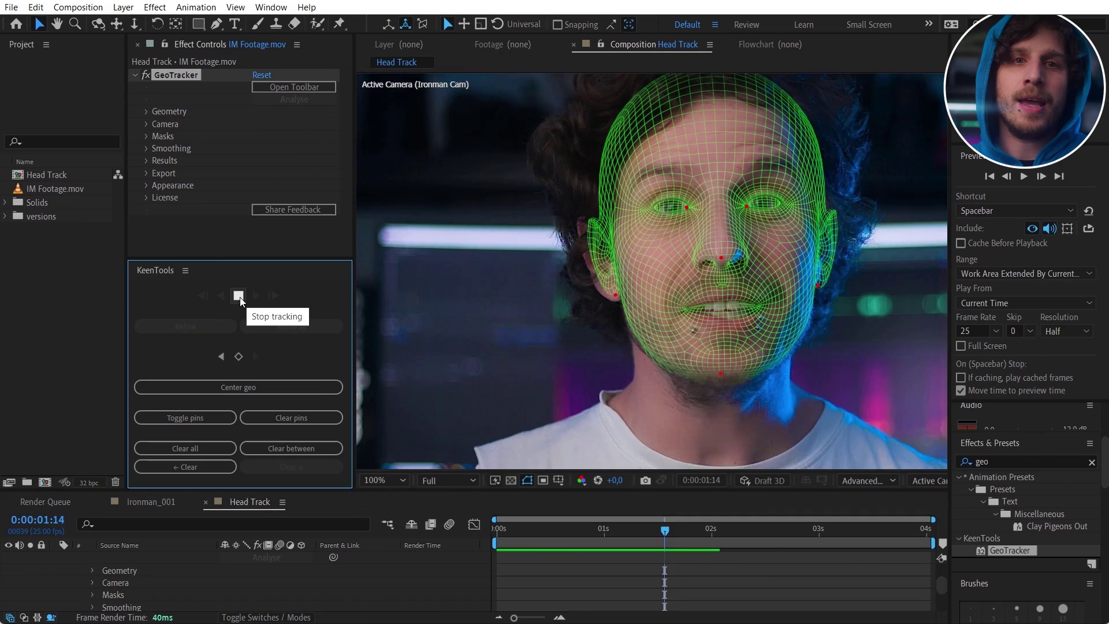
left_click(239, 295)
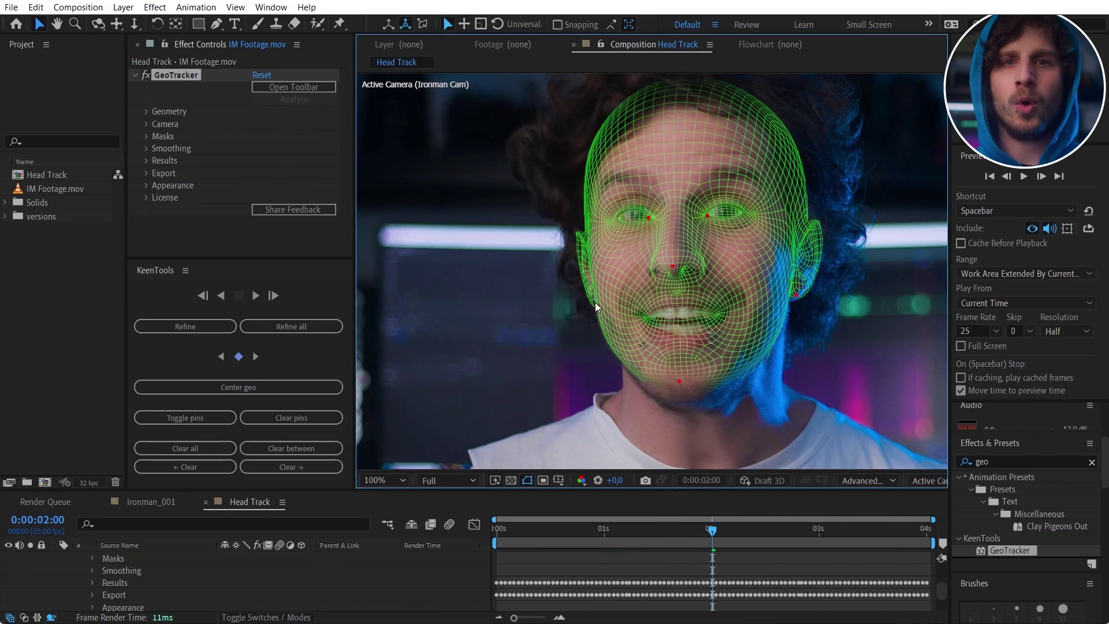
Step: Realign the mesh to the face at three seconds, then refine the track across all keyframes
left_click_drag(712, 528, 818, 528)
mouse_move(805, 297)
left_mouse_down()
mouse_move(816, 307)
mouse_move(618, 309)
mouse_move(719, 317)
left_mouse_up()
key("Home")
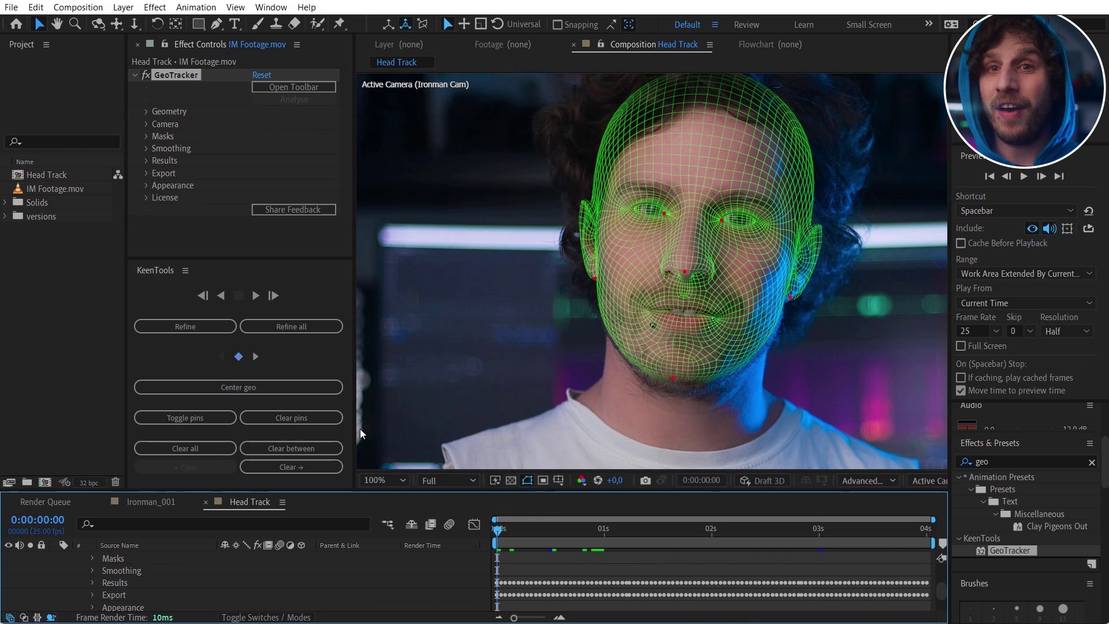
left_click(297, 327)
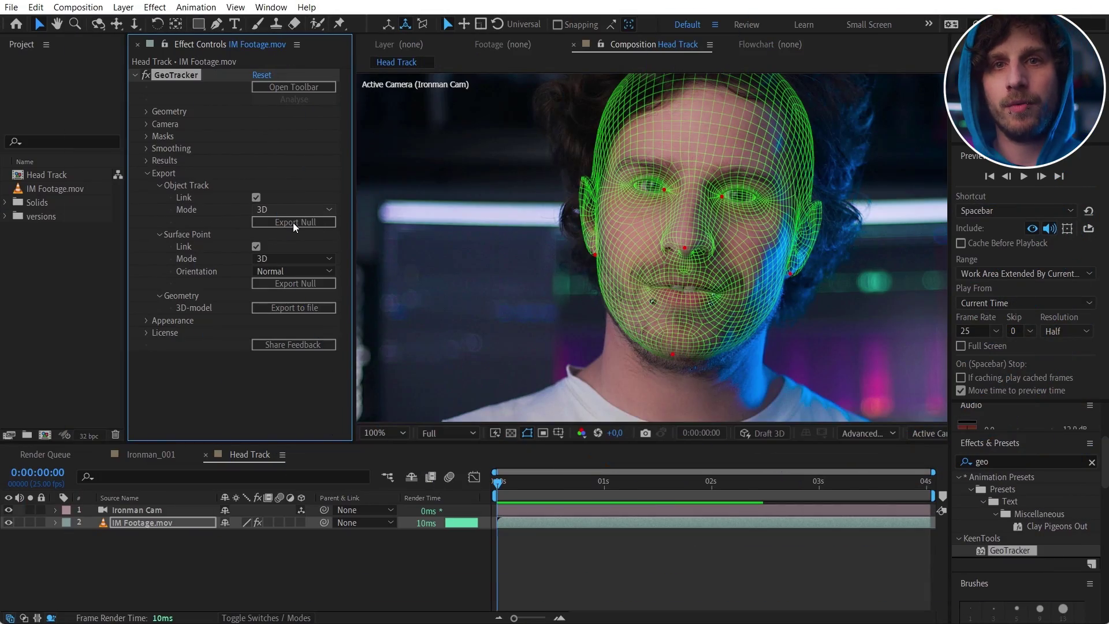
Step: Create the Object Track GT 1 null from the head track and preview its motion
left_click(293, 223)
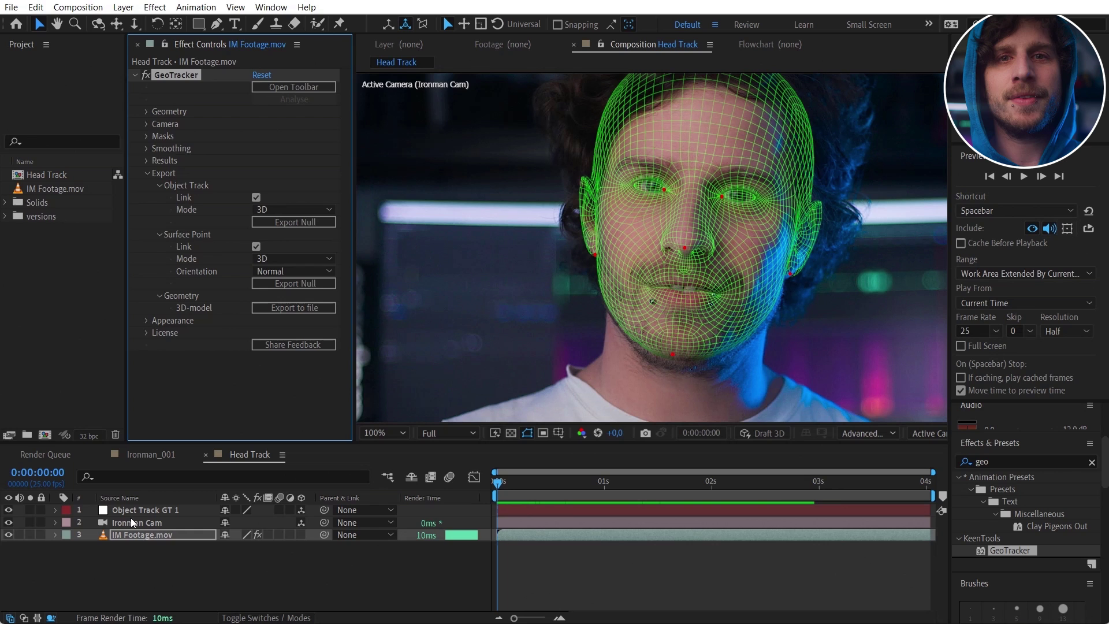
left_click(144, 510)
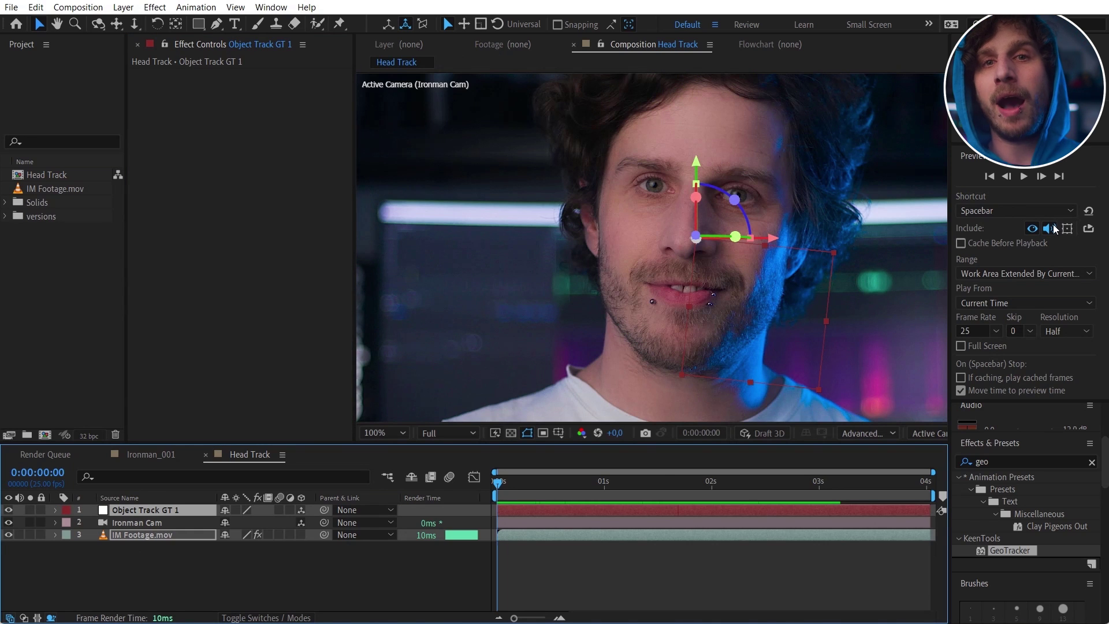
key("comma")
key("space")
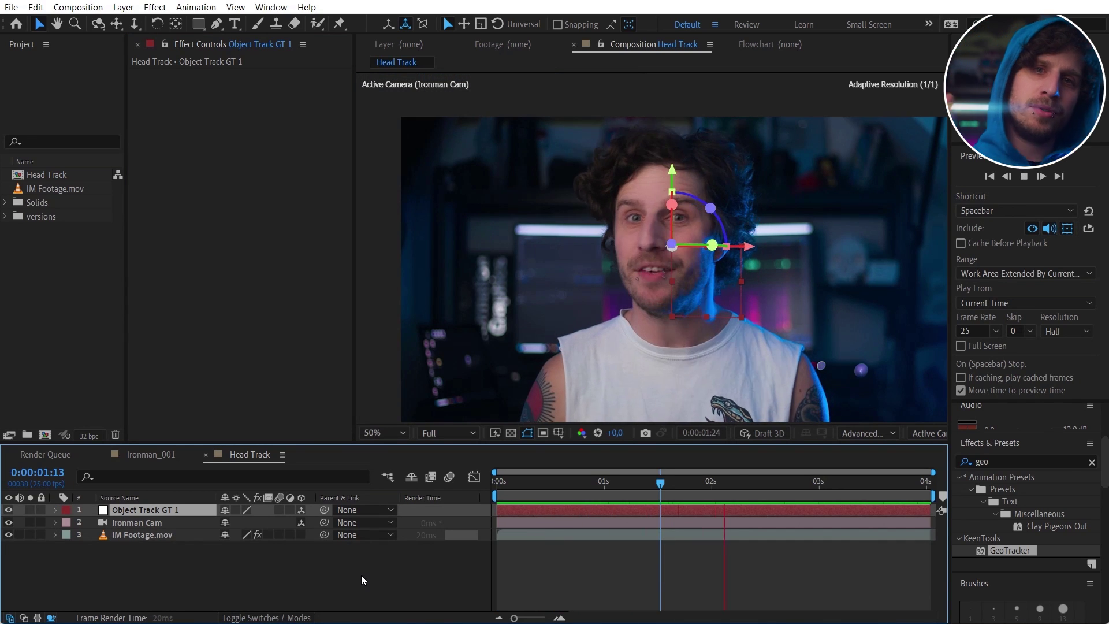
left_click(142, 535)
key("e")
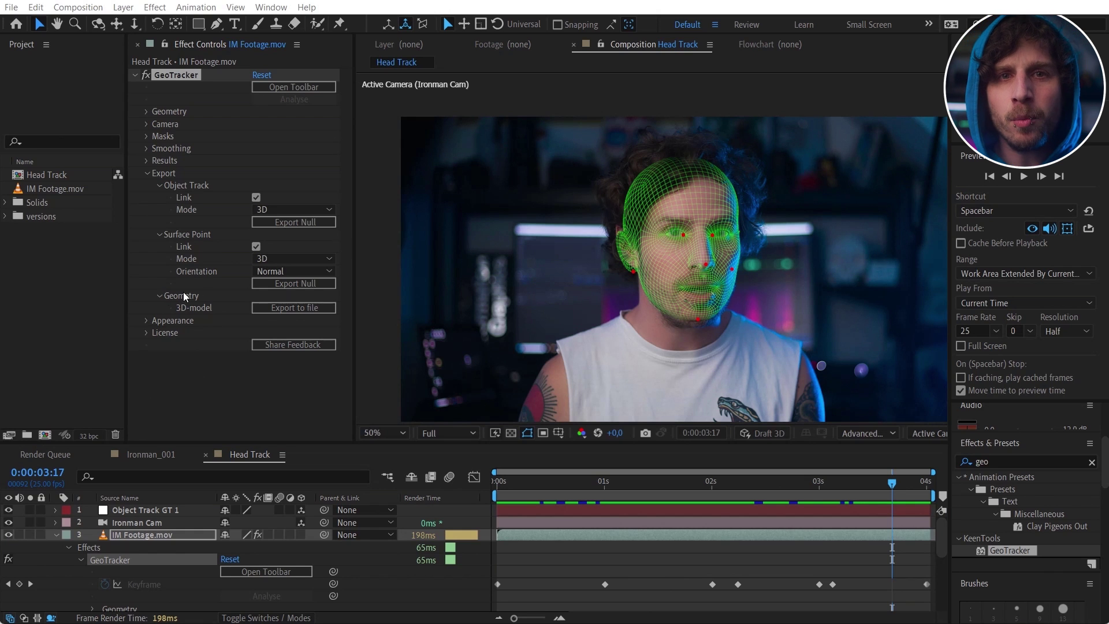
Step: Export the tracked head geometry to the file Head Track.glb
left_click(298, 307)
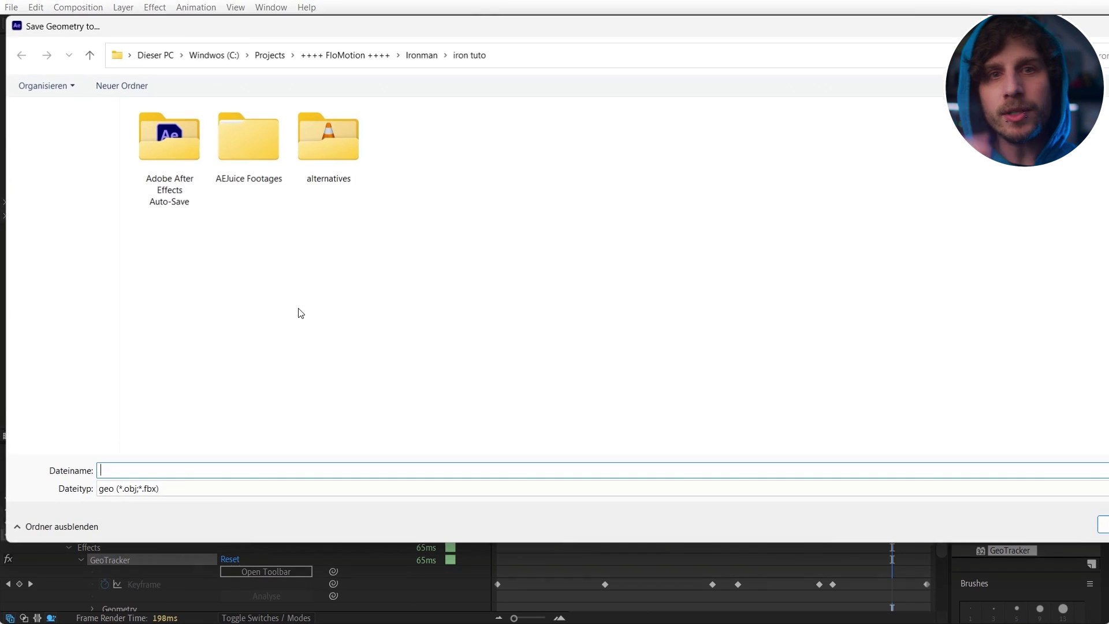
type("head track")
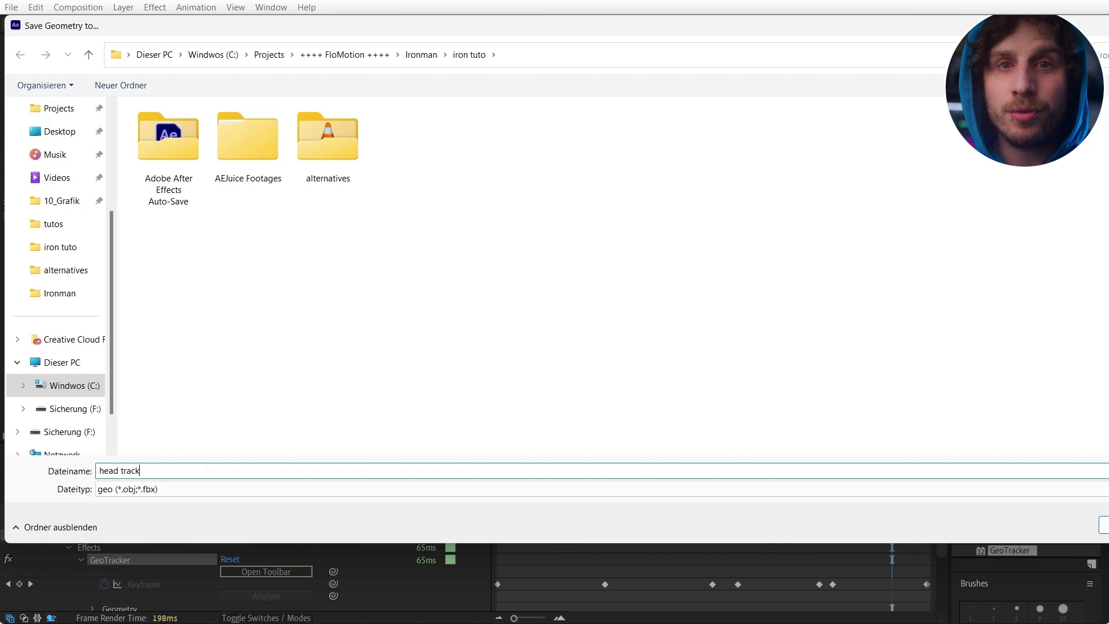
key("Return")
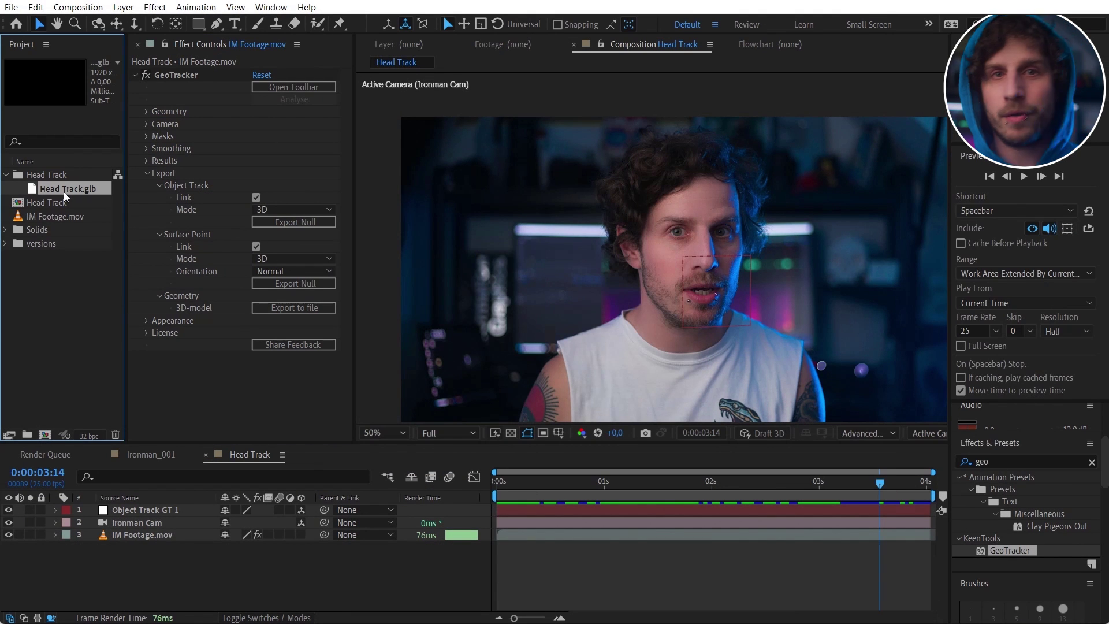
Step: Add Head Track.glb to the composition and parent it to Object Track GT 1
left_click(182, 508)
left_click_drag(181, 508, 182, 508)
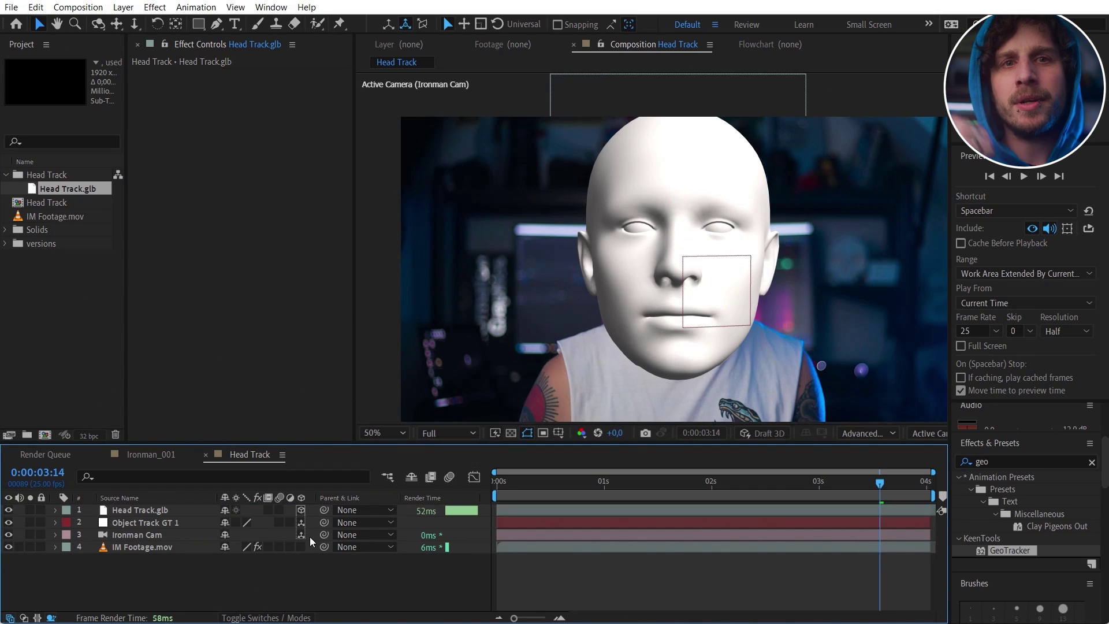
left_click_drag(324, 510, 273, 507)
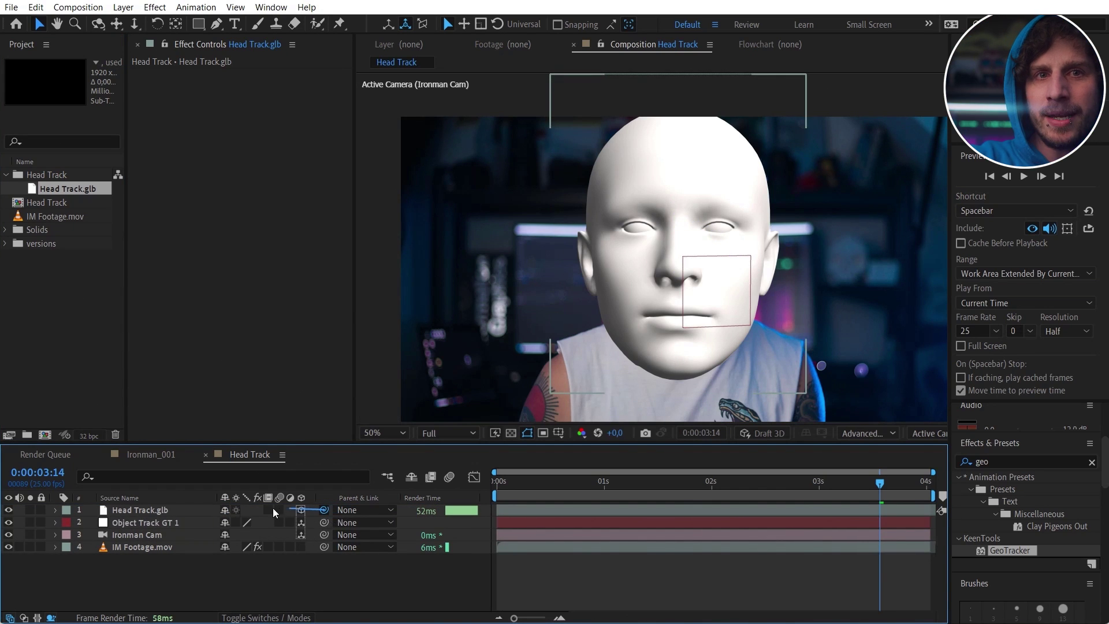
left_click_drag(150, 524, 150, 523)
Step: Set the head model's Position to 0, 0, 0 and Orientation to 90, 0, 0
left_click(149, 525)
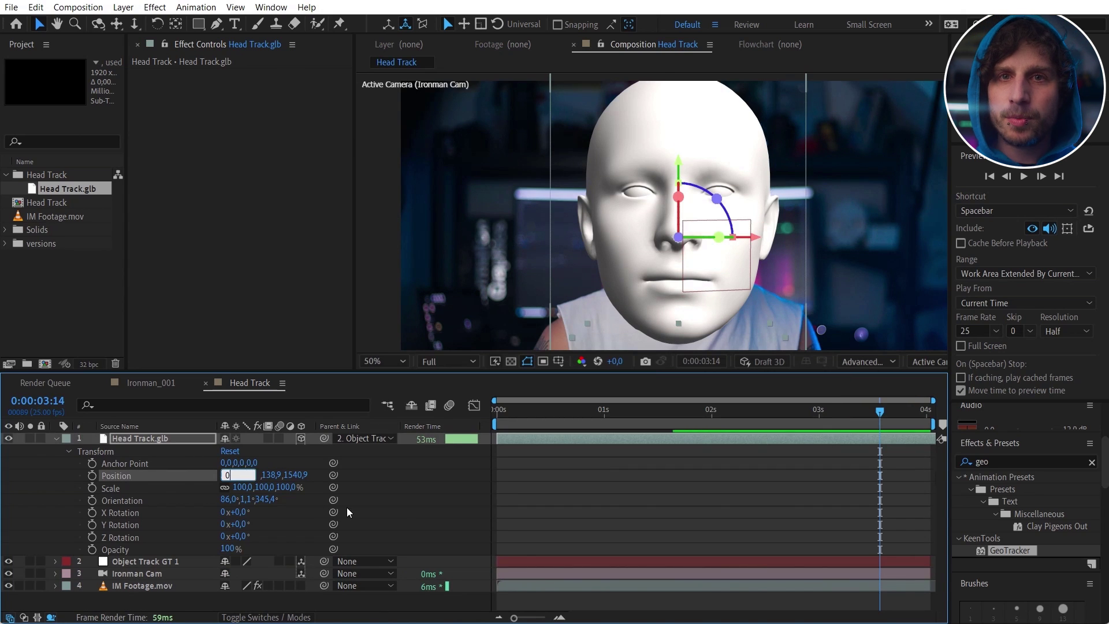
key("Tab")
type("0")
key("Tab")
type("0")
key("Return")
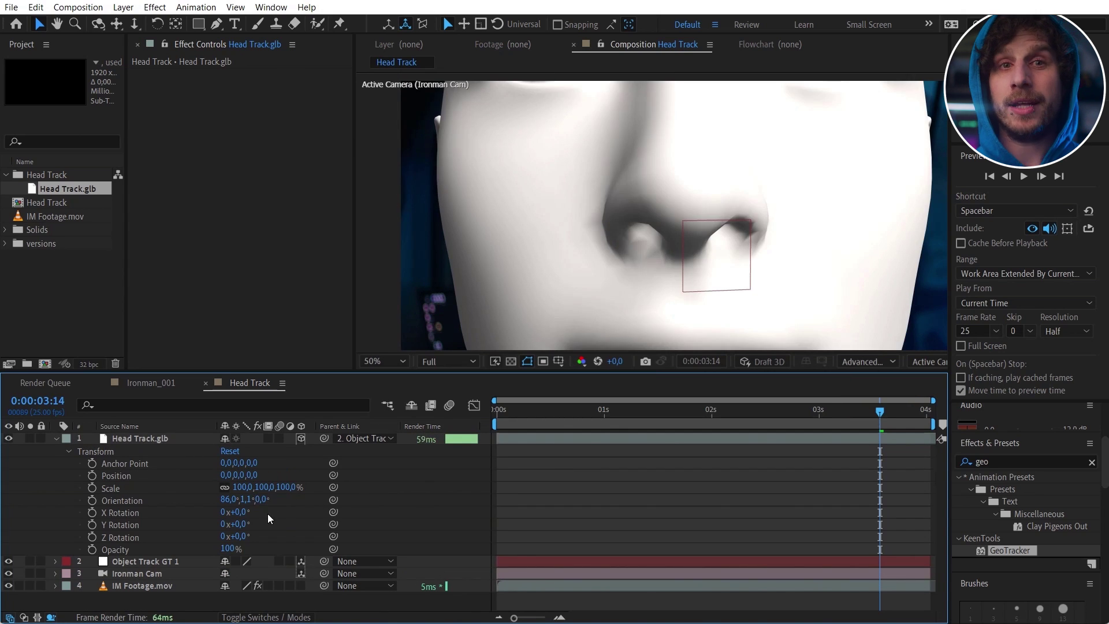
left_click(228, 499)
type("90")
key("Tab")
type("0")
key("Return")
key("comma")
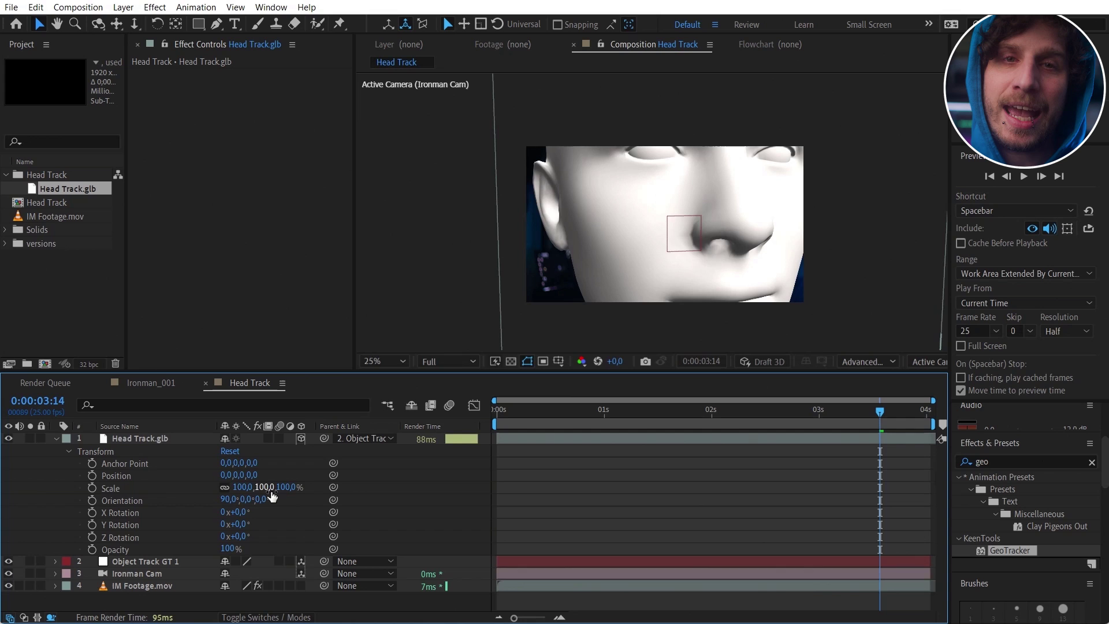
Step: Scale the head model down to about 26% to fit the face and lock its layer
left_click_drag(269, 491, 223, 498)
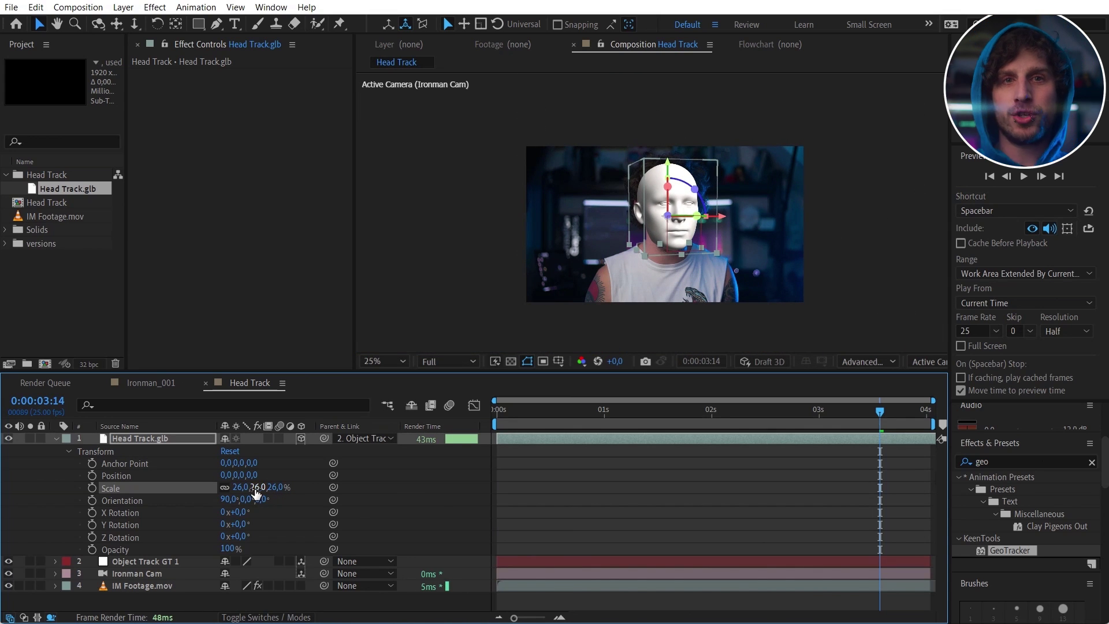
key("Return")
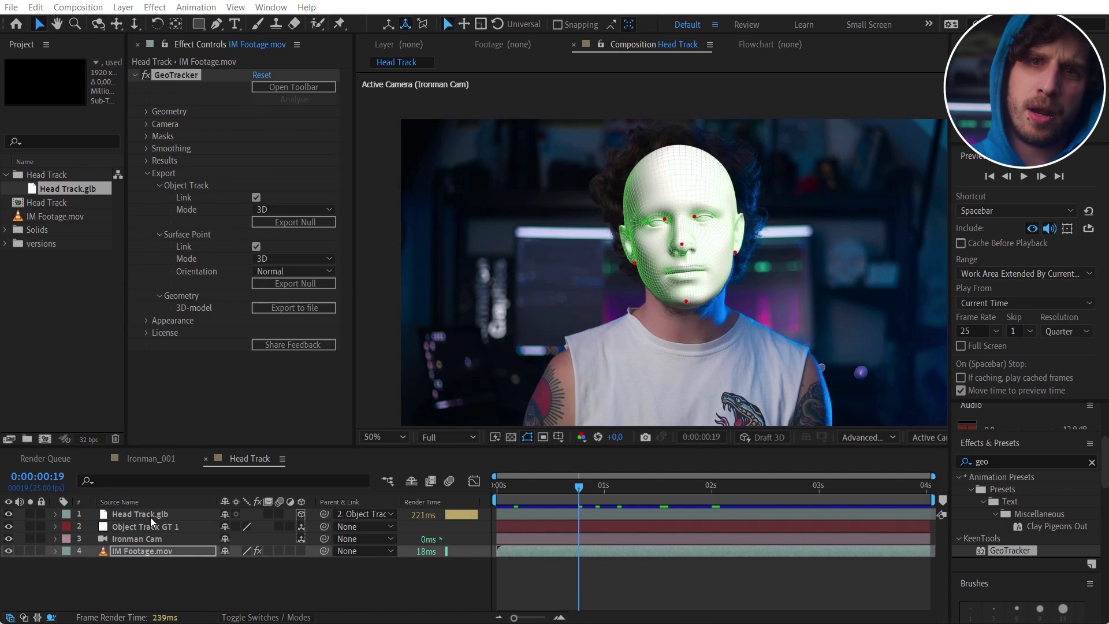
left_click(150, 515)
left_click(40, 512)
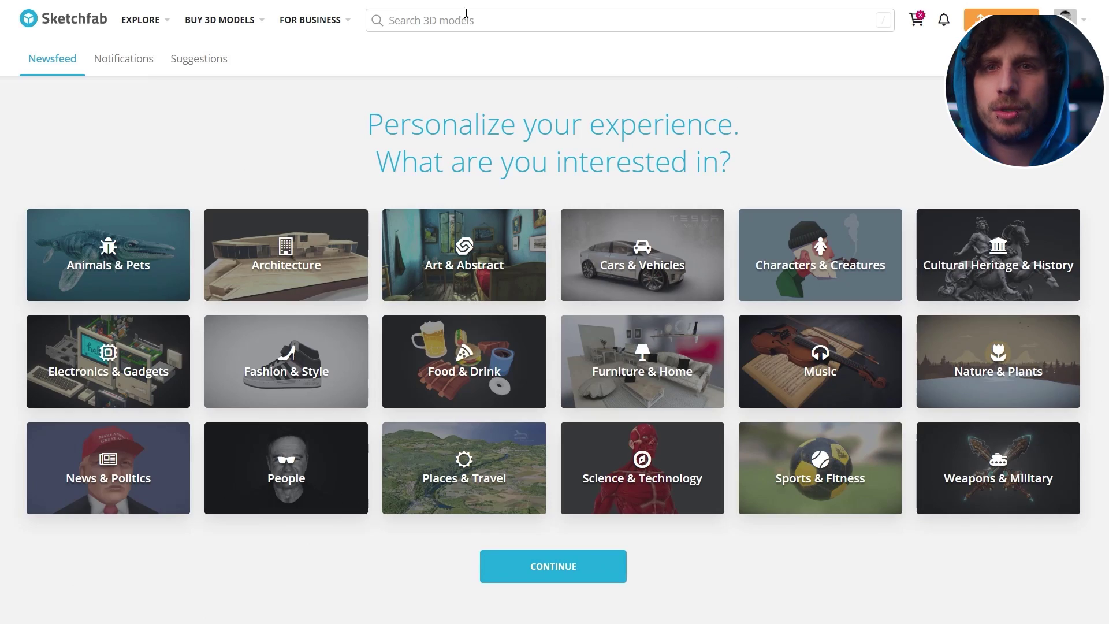
Step: Search Sketchfab for 'ironman helmet' and open the Iron Man Helmet model's preview
left_click(466, 12)
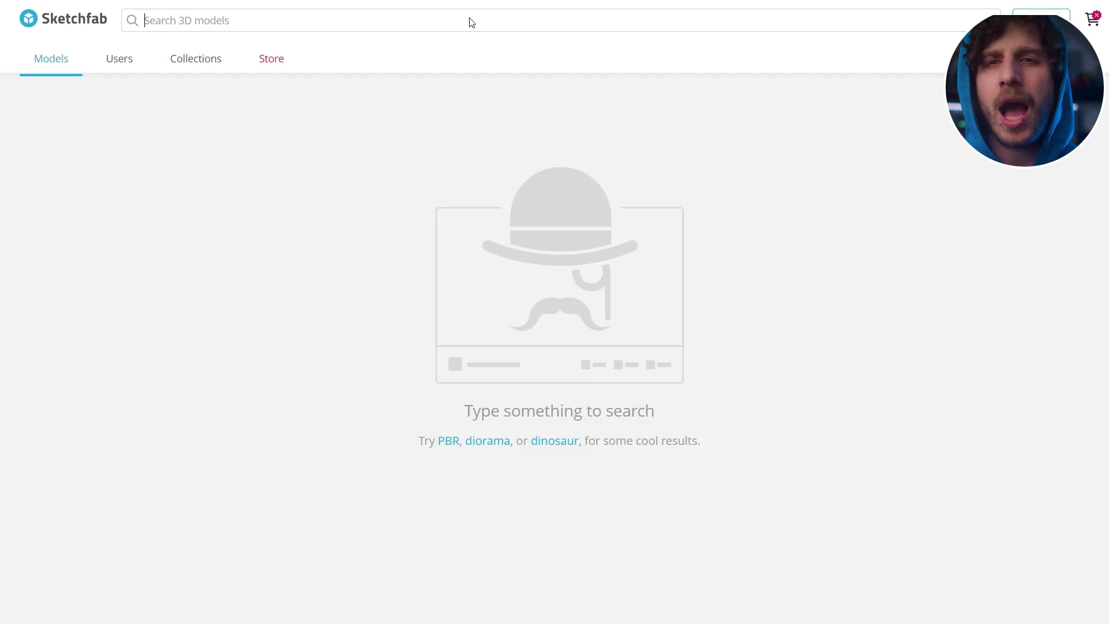
type("ironman helmet")
scroll(543, 156, "down", 10)
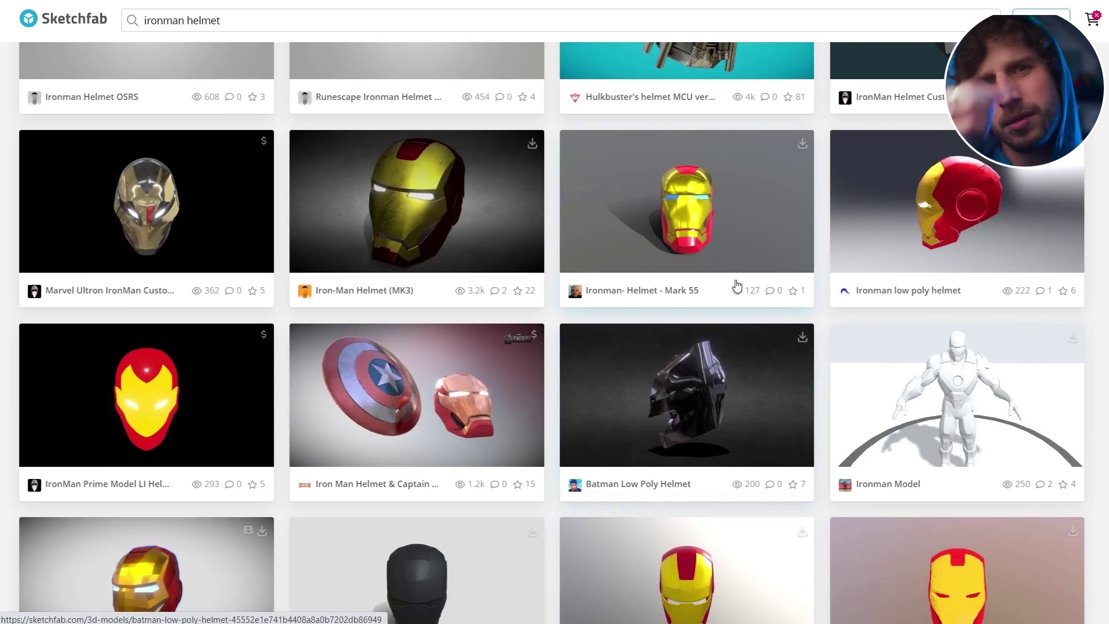
scroll(736, 279, "up", 8)
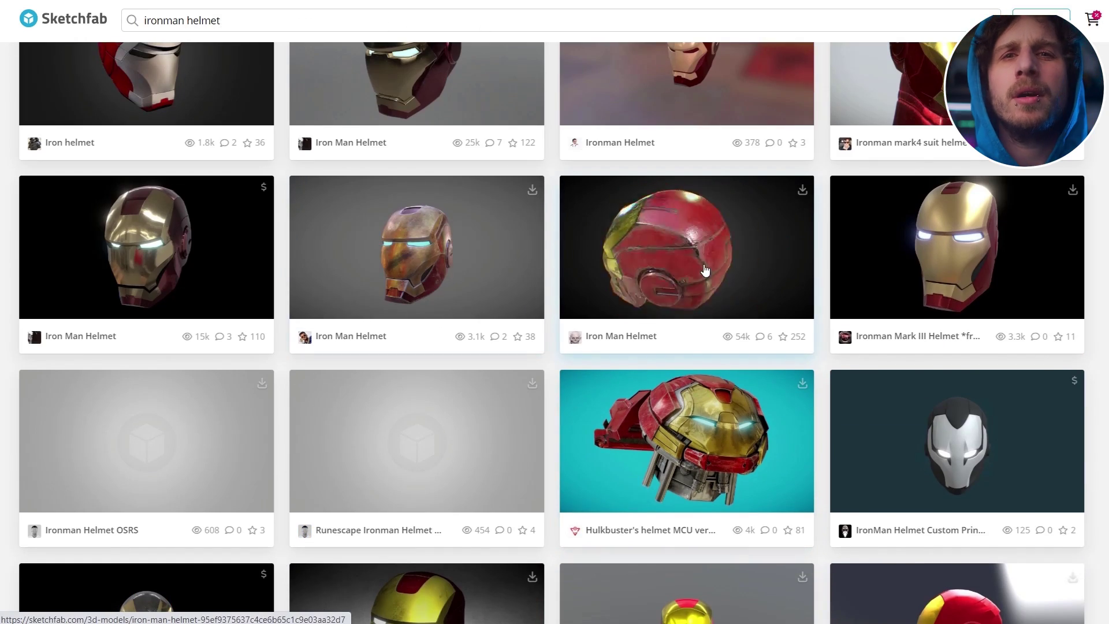
left_click(666, 252)
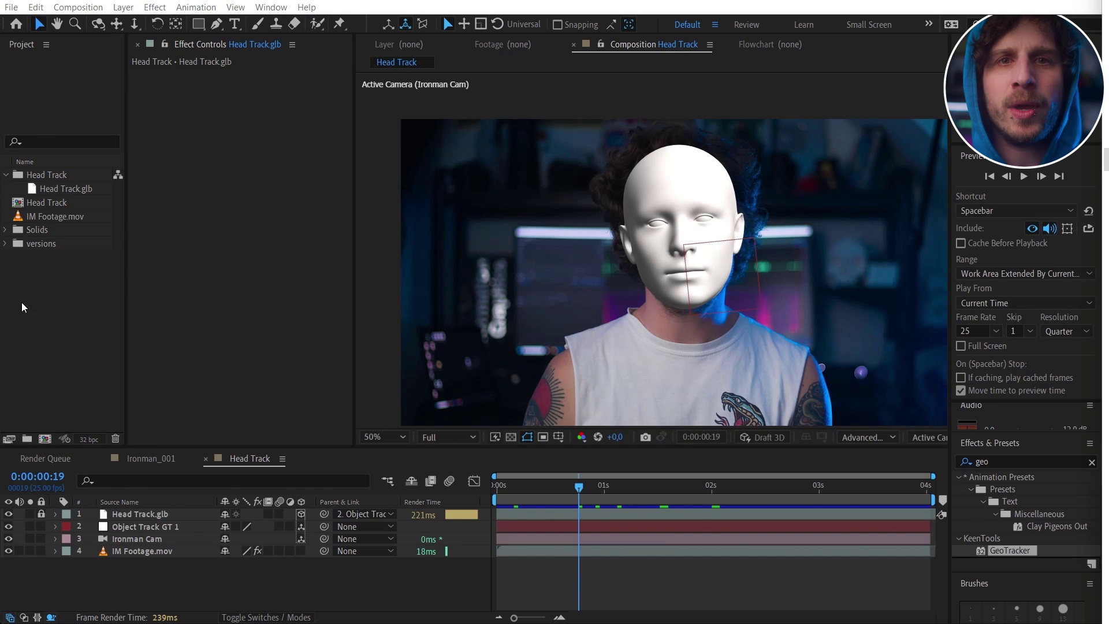
Step: Import the helmet files, add Helmet.gltf as a layer and inspect it in Custom View 1
left_click_drag(31, 306, 46, 295)
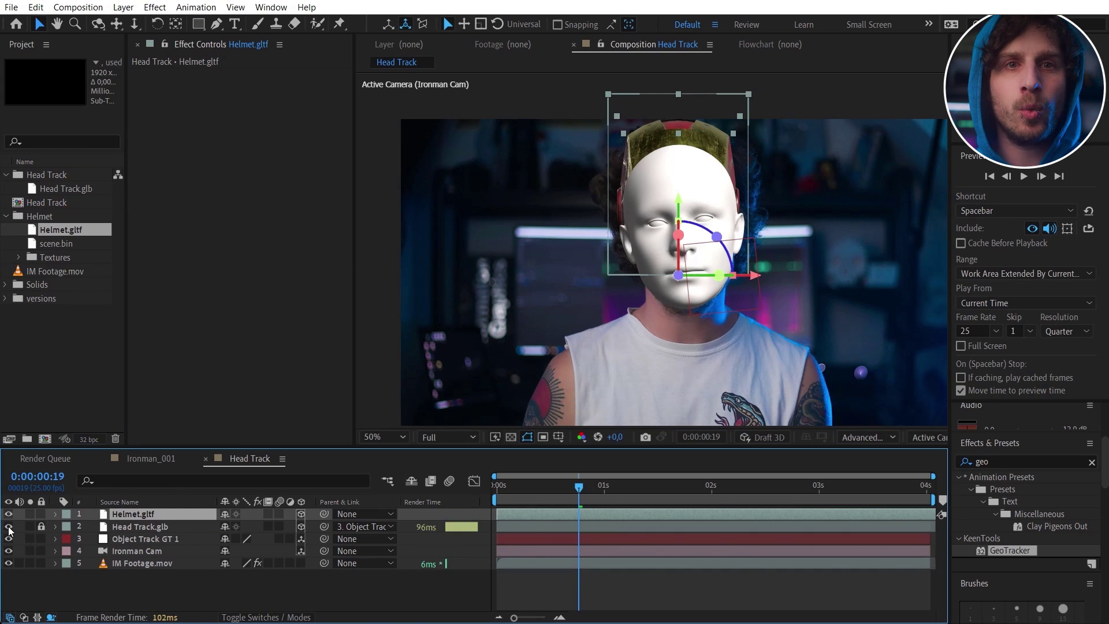
left_click(9, 526)
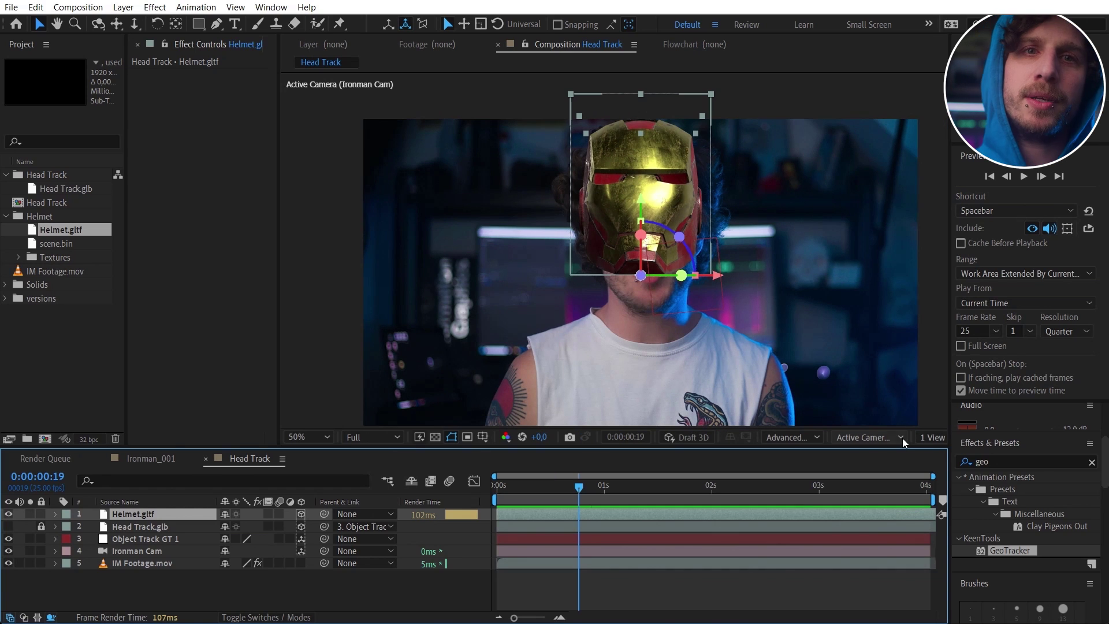
left_click(903, 438)
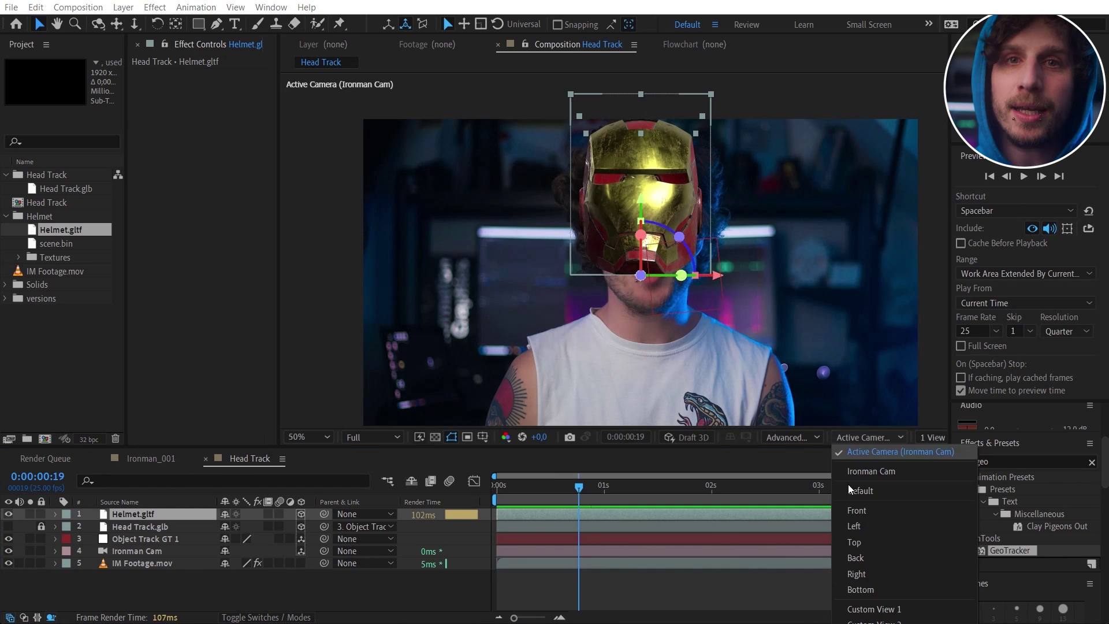
left_click(896, 611)
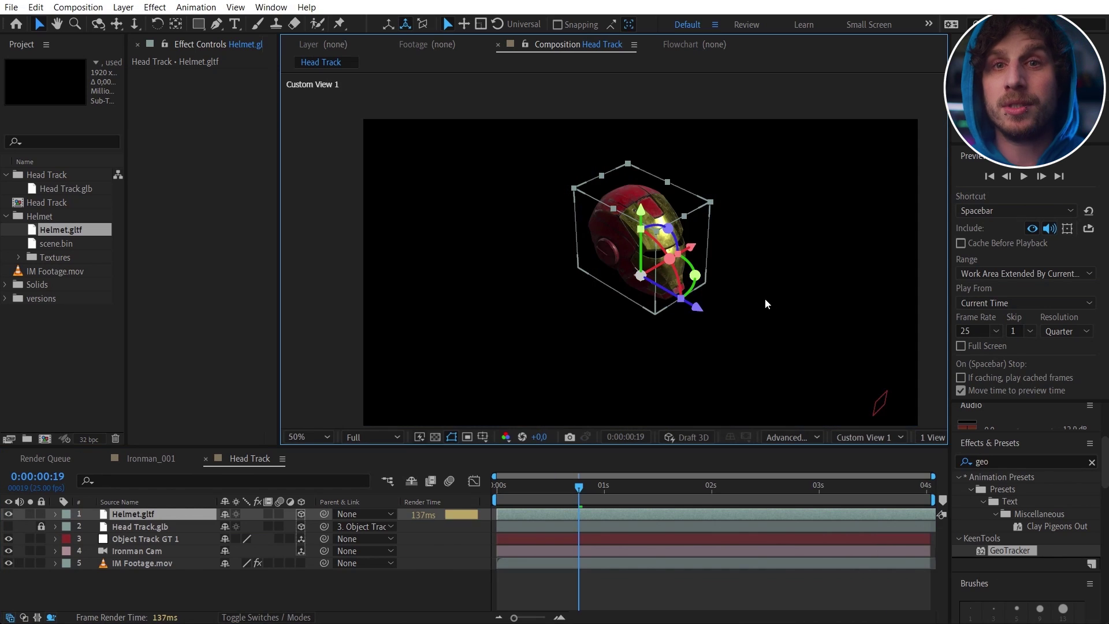
left_click(8, 527)
left_click_drag(780, 267, 595, 228)
key("c")
left_click(305, 522)
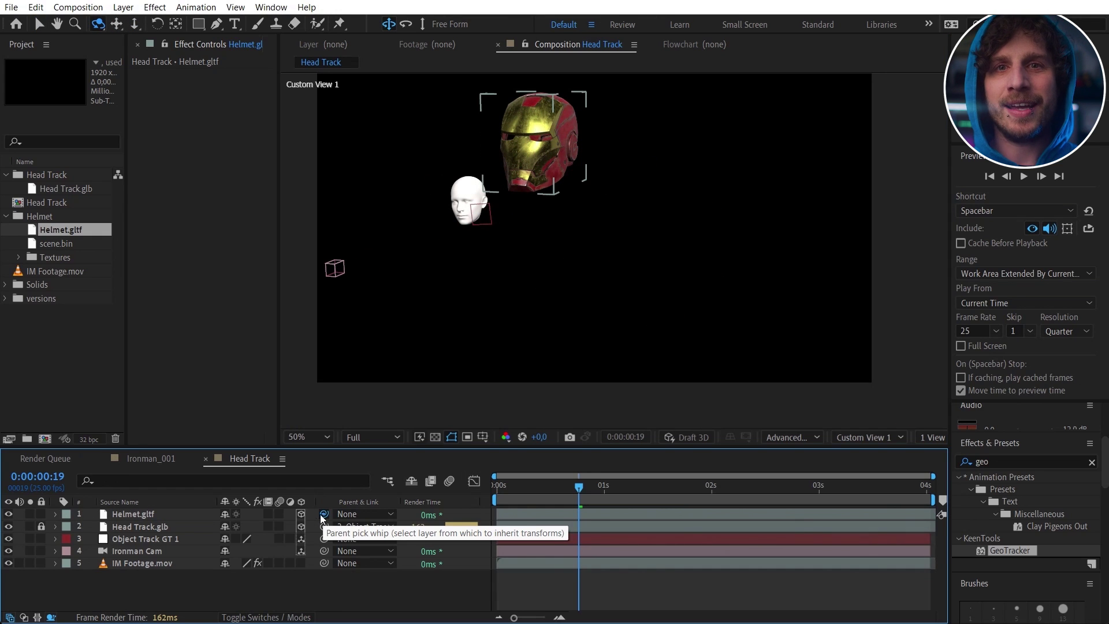
Step: Parent the helmet to Object Track GT 1, scale it to about 79.7% and raise it onto the head
left_click_drag(165, 539, 265, 567)
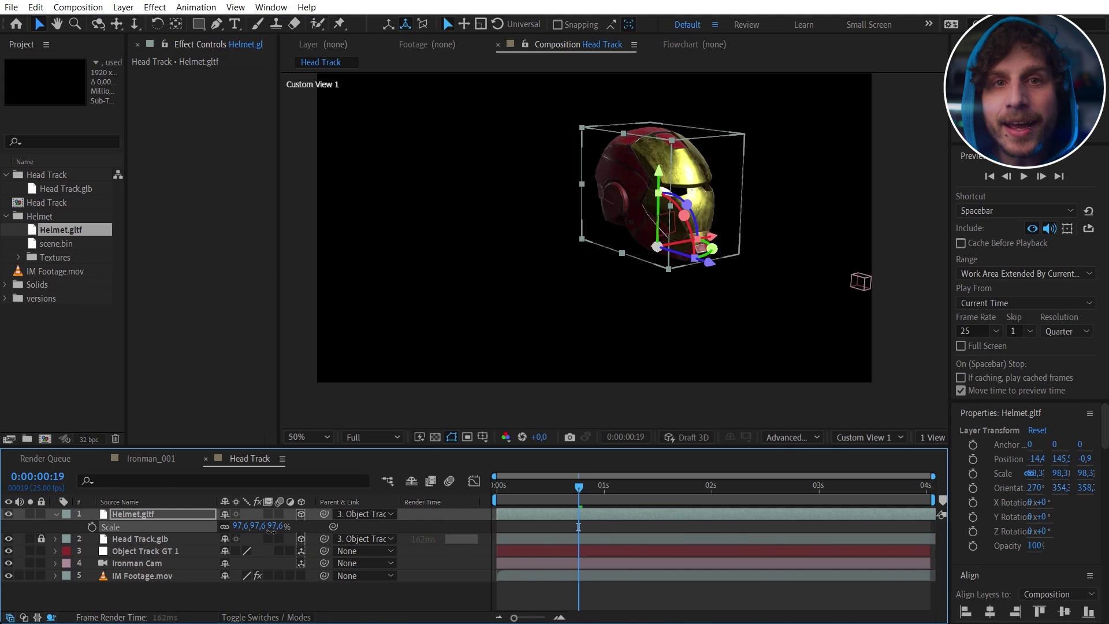
left_click_drag(271, 526, 231, 526)
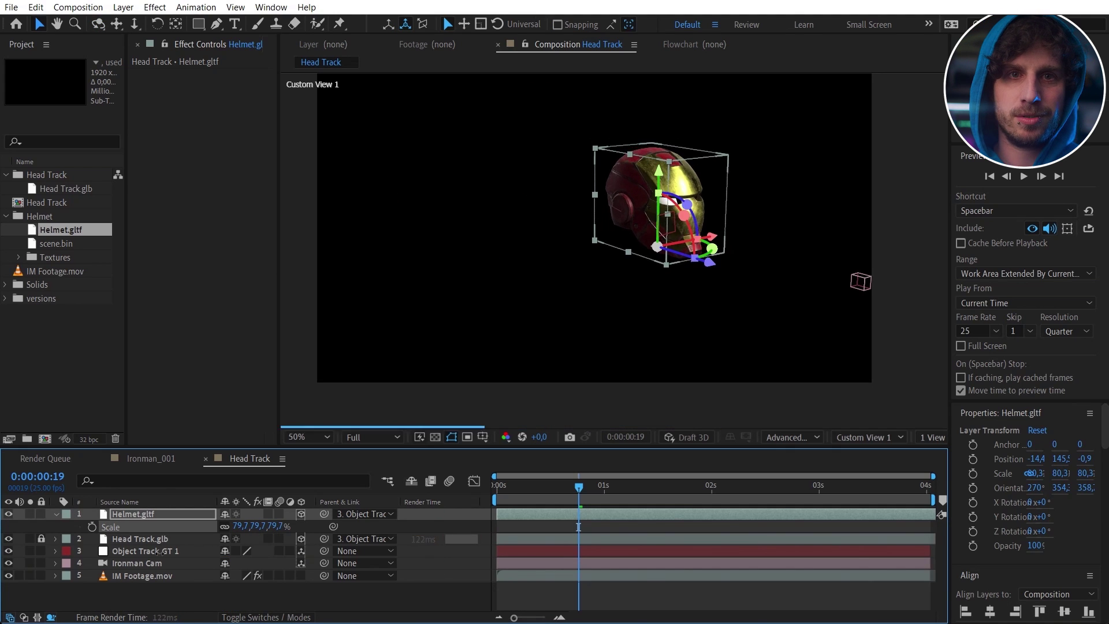
left_click_drag(642, 196, 643, 167)
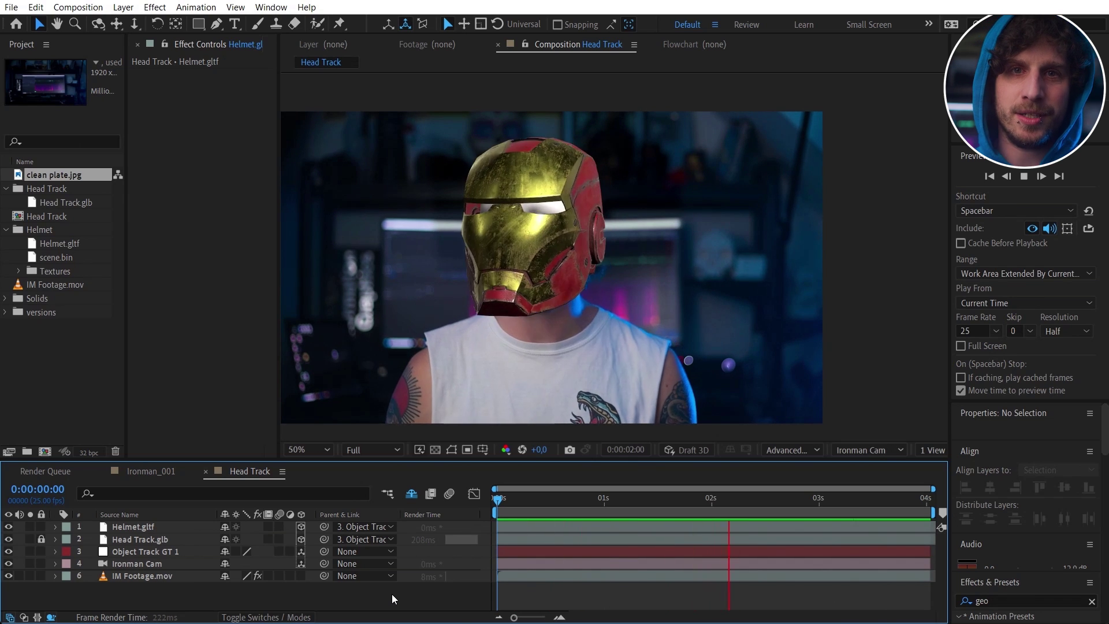
Step: Stop the composition's preview playback
key("space")
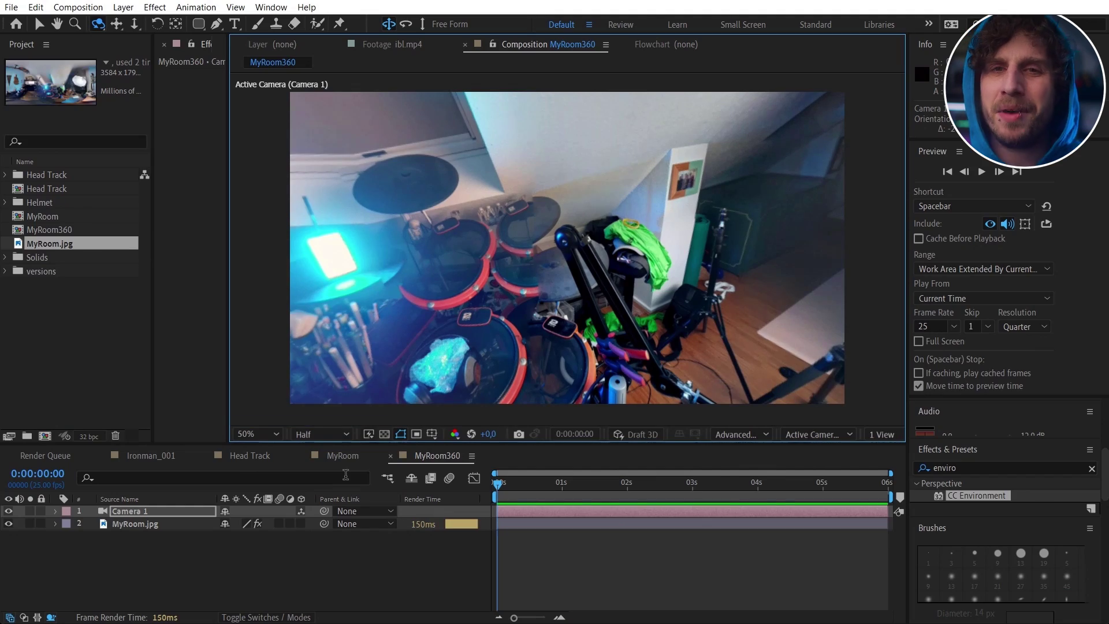
Step: Orbit the 360 room view toward the softbox and enlarge the MyRoom composition viewer
left_click_drag(753, 293, 837, 301)
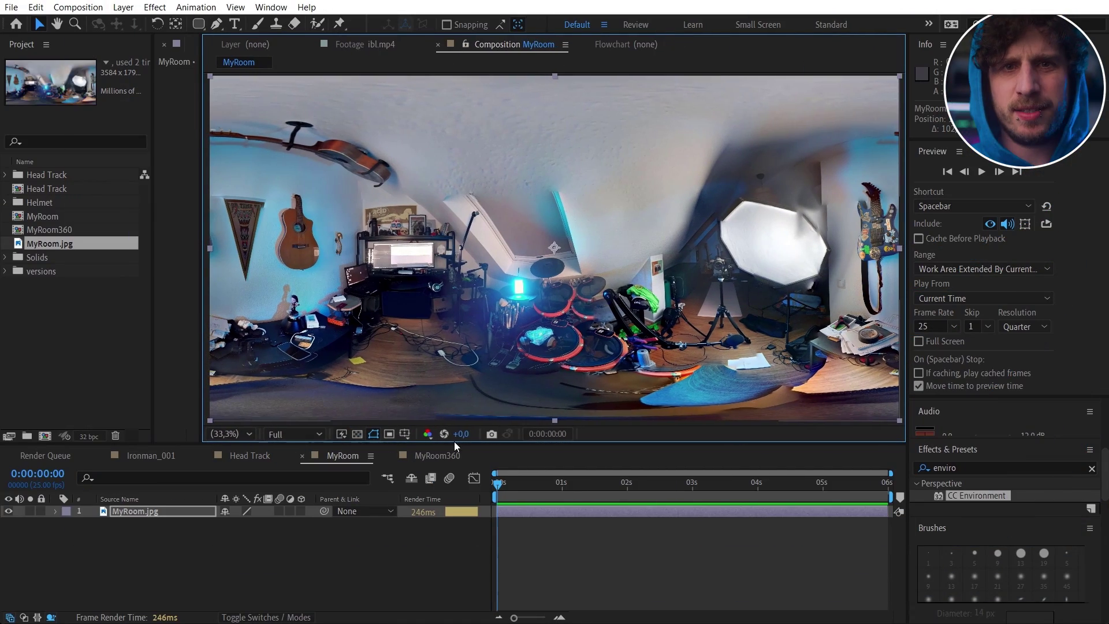
left_click_drag(456, 444, 449, 476)
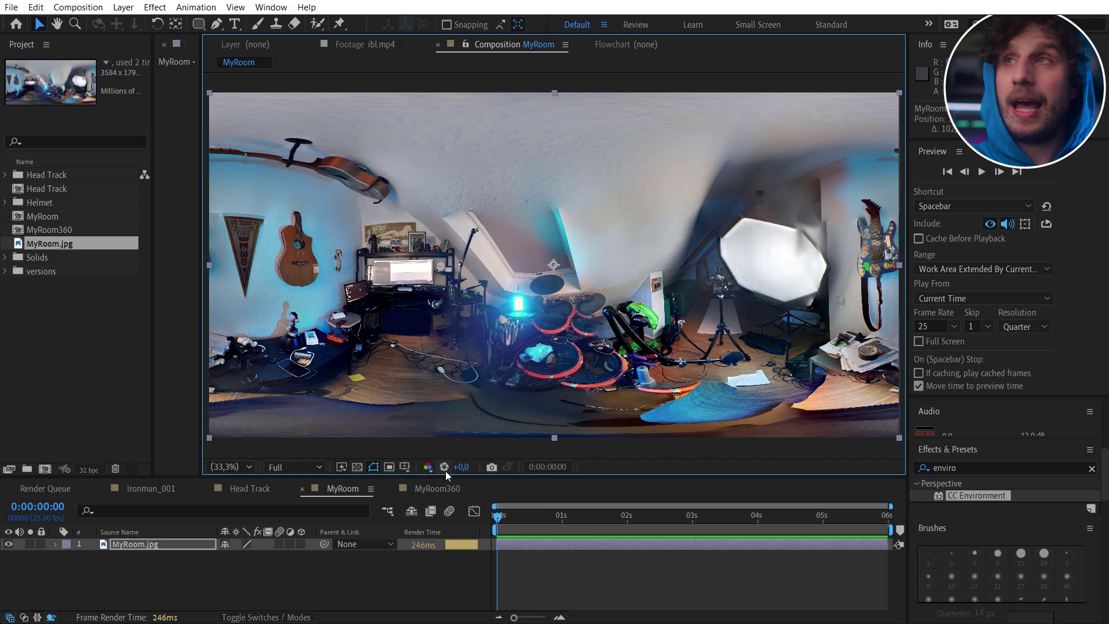
Step: Add a white solid masked around the softbox and raise its Exposure to 2
left_click(123, 7)
mouse_move(145, 23)
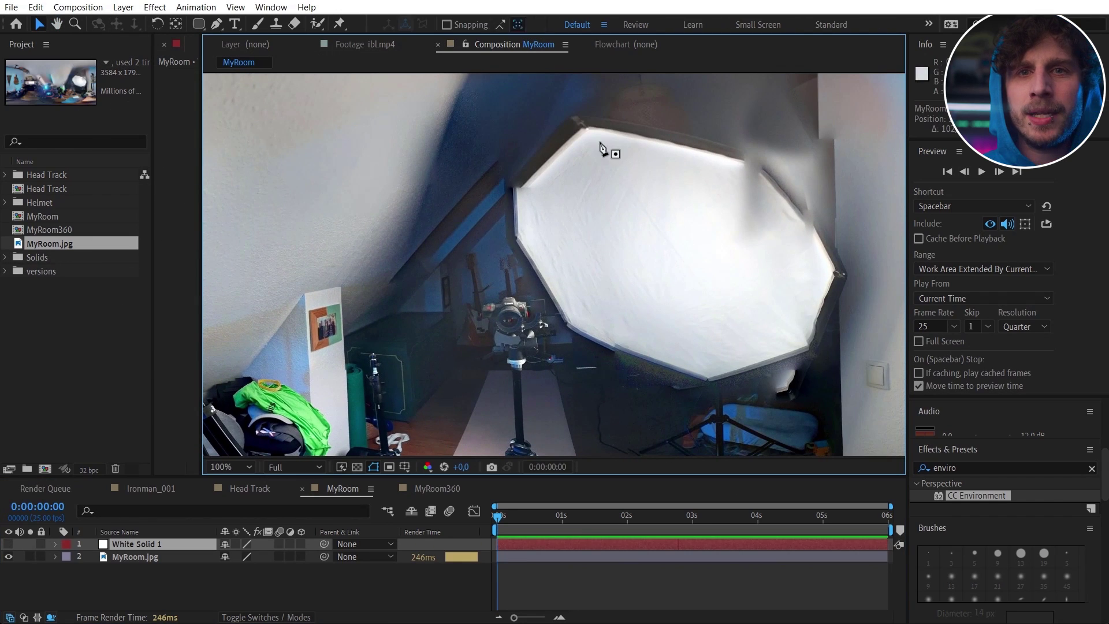
key("g")
left_click(582, 126)
left_click(514, 186)
left_click(516, 235)
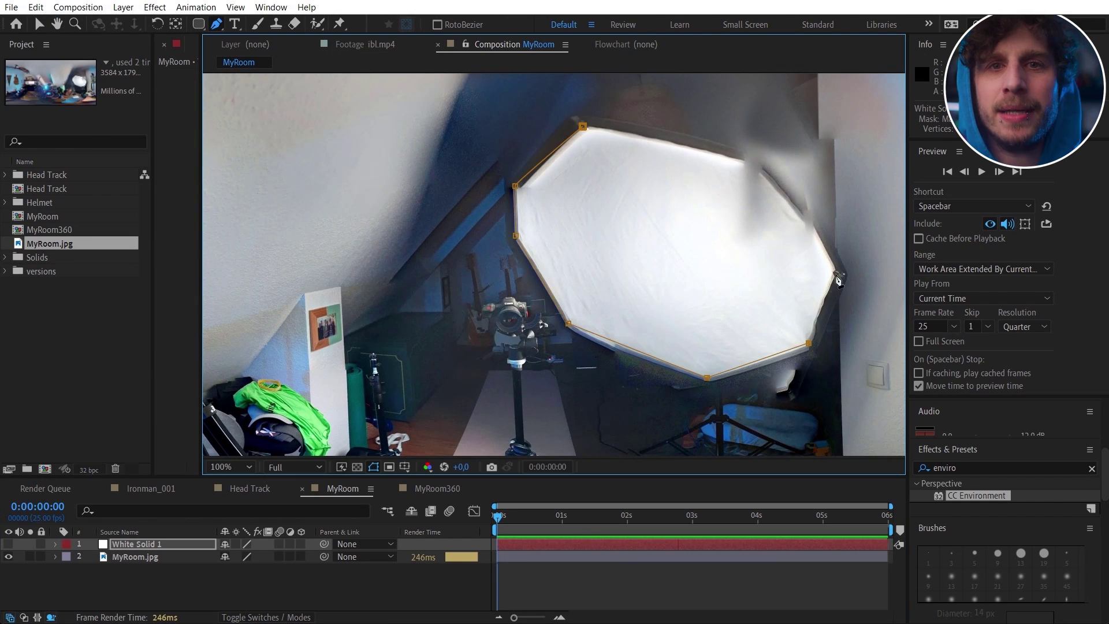
key("f")
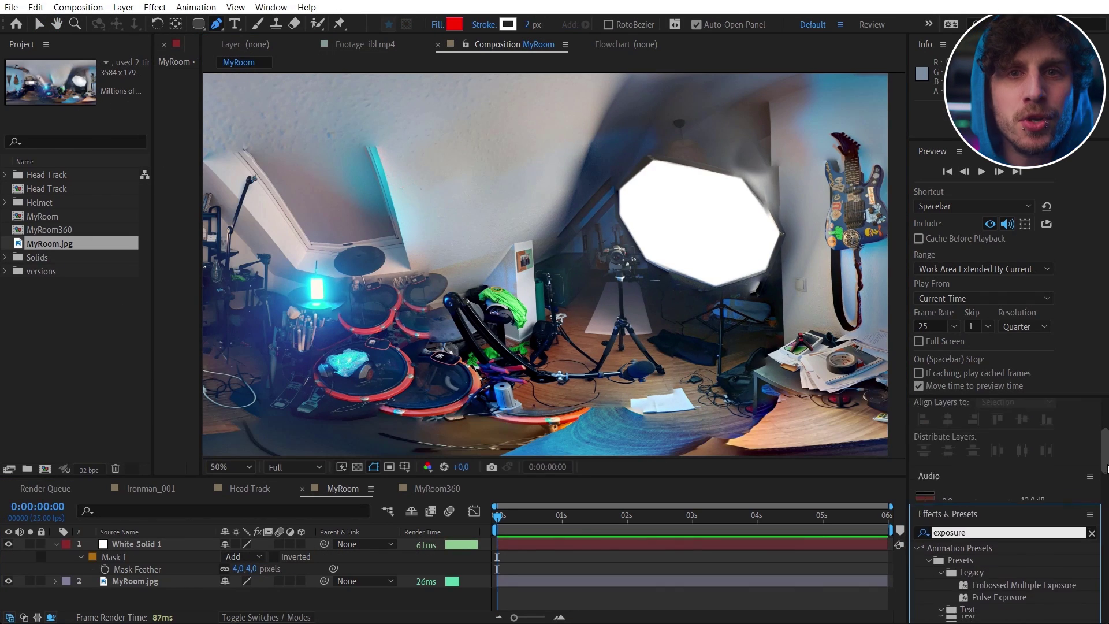
double_click(977, 603)
left_click(281, 111)
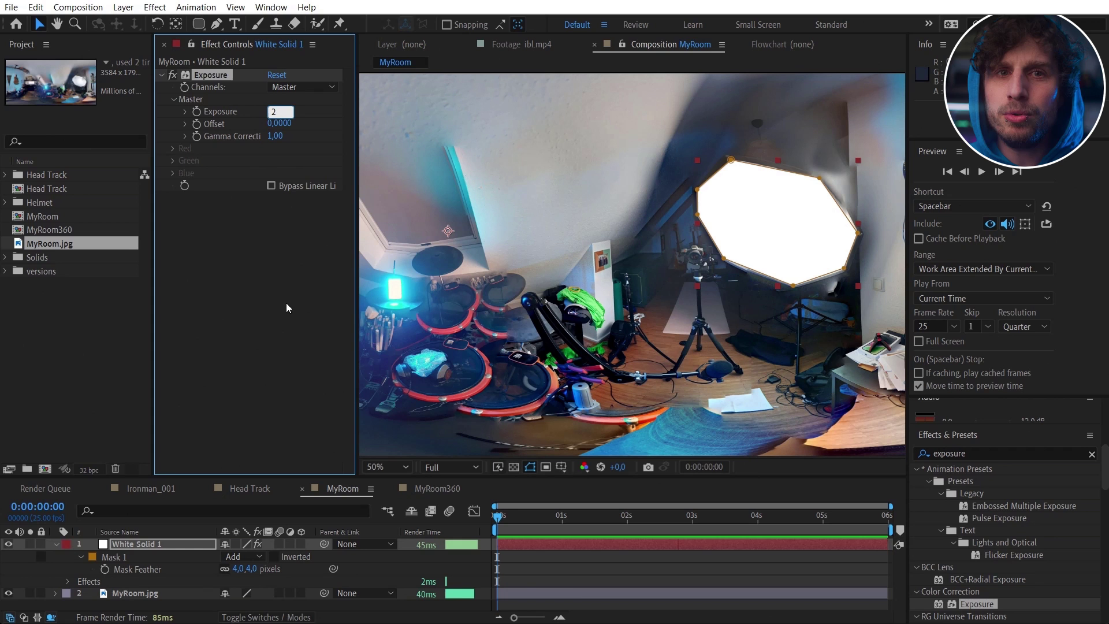
left_click(719, 580)
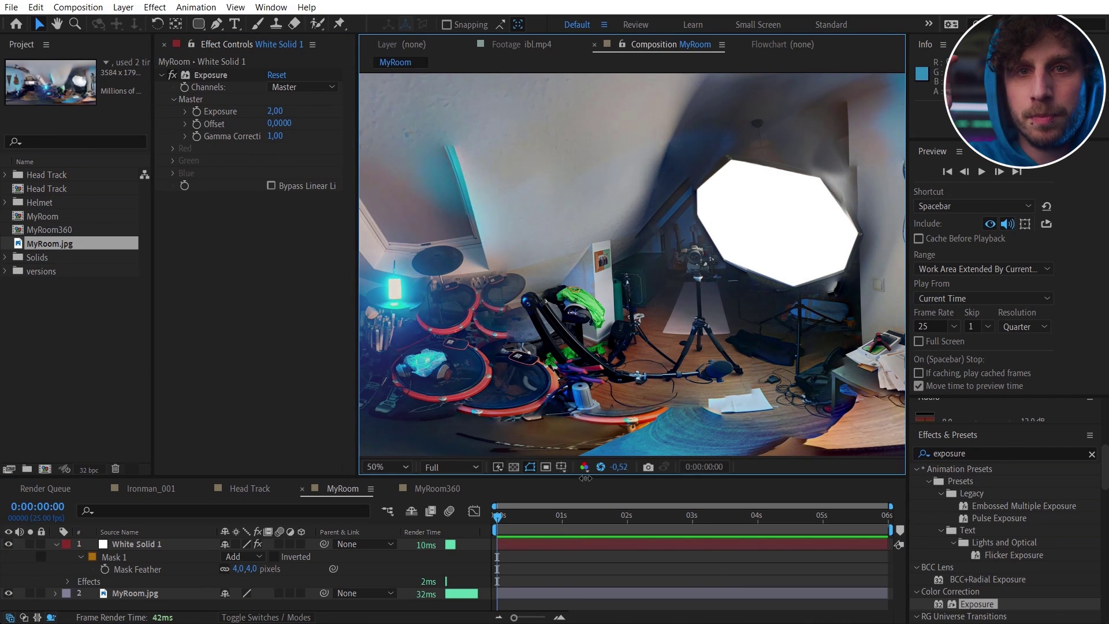
left_click_drag(586, 479, 293, 513)
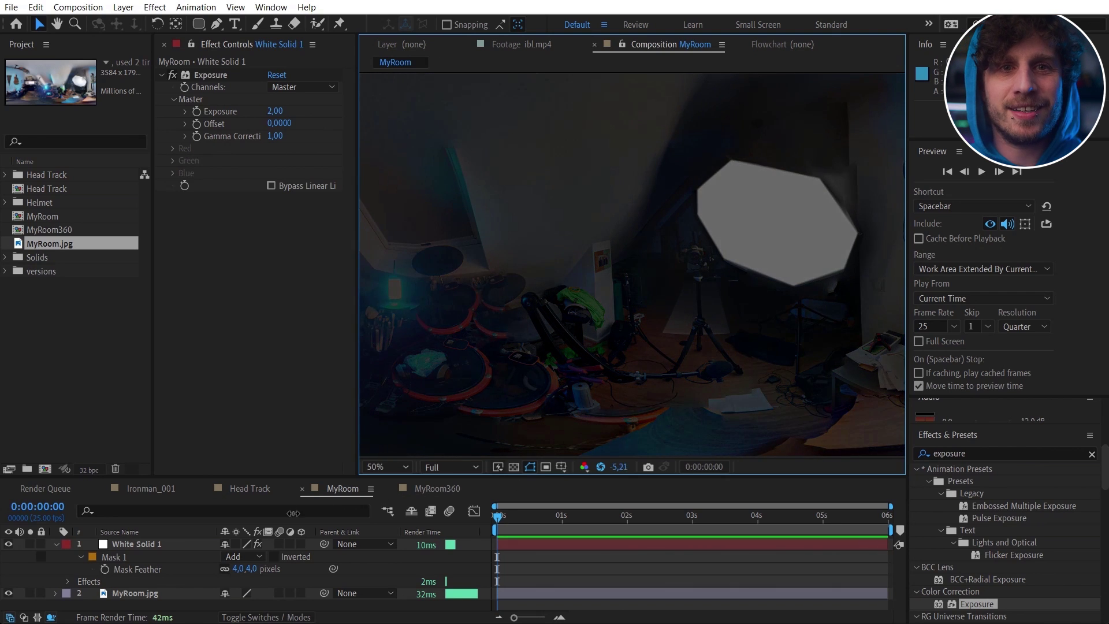
Step: Add a Royal Blue solid masked on the cyan lamp with Exposure 2.13
key("ctrl+y")
key("Return")
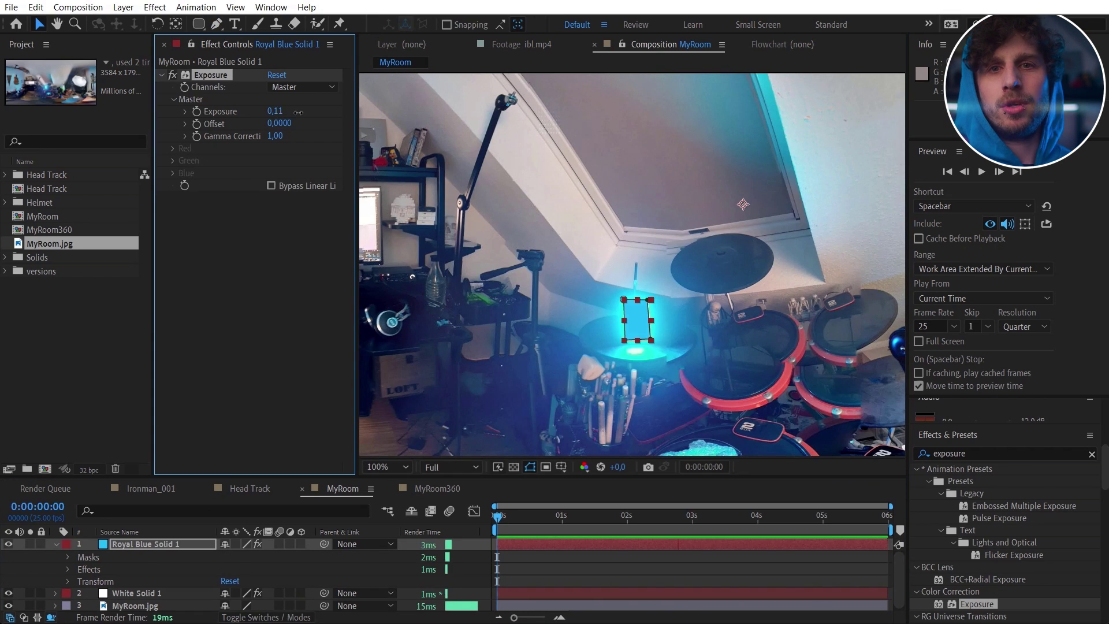
left_click_drag(330, 120, 342, 121)
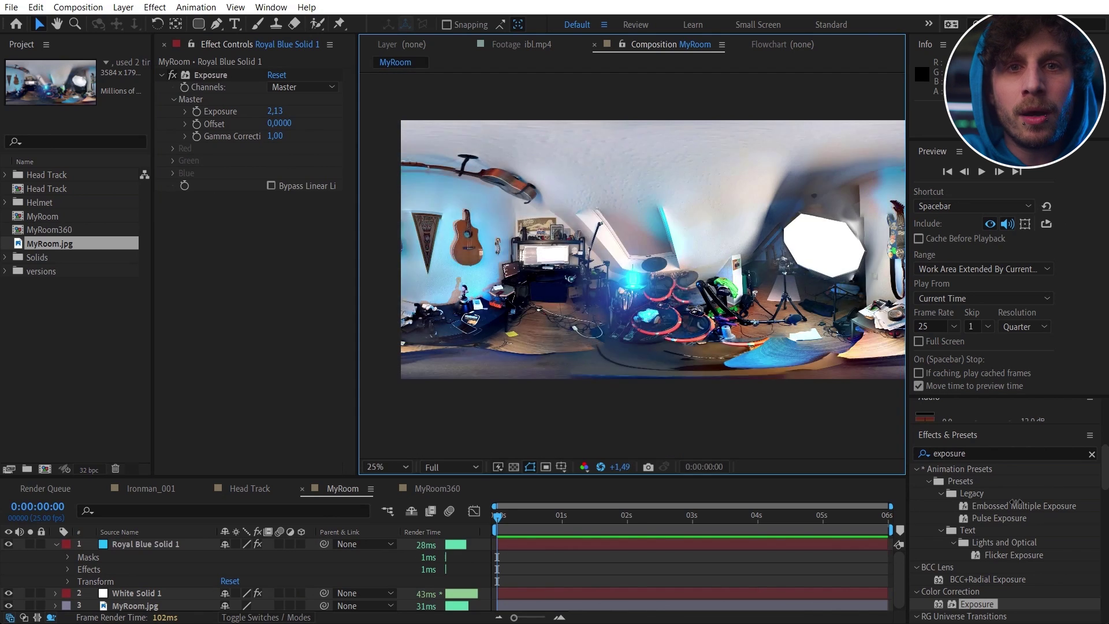
left_click_drag(620, 466, 632, 492)
left_click(601, 468)
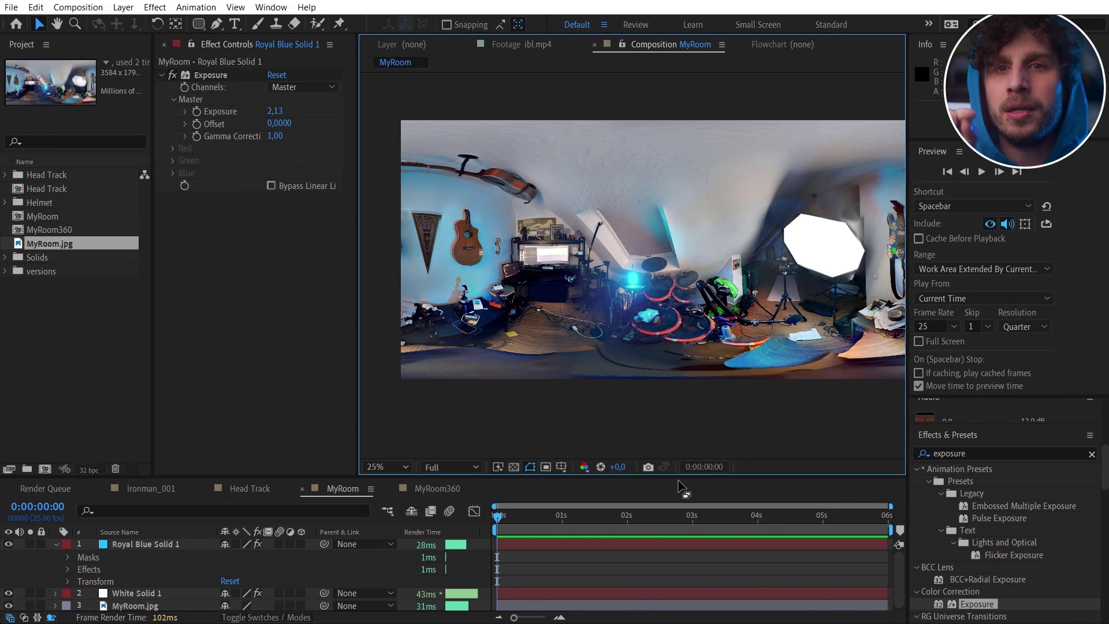
Step: Save the current MyRoom frame as Flomotion Room.hdr in Radiance Sequence format and render it
left_click(62, 8)
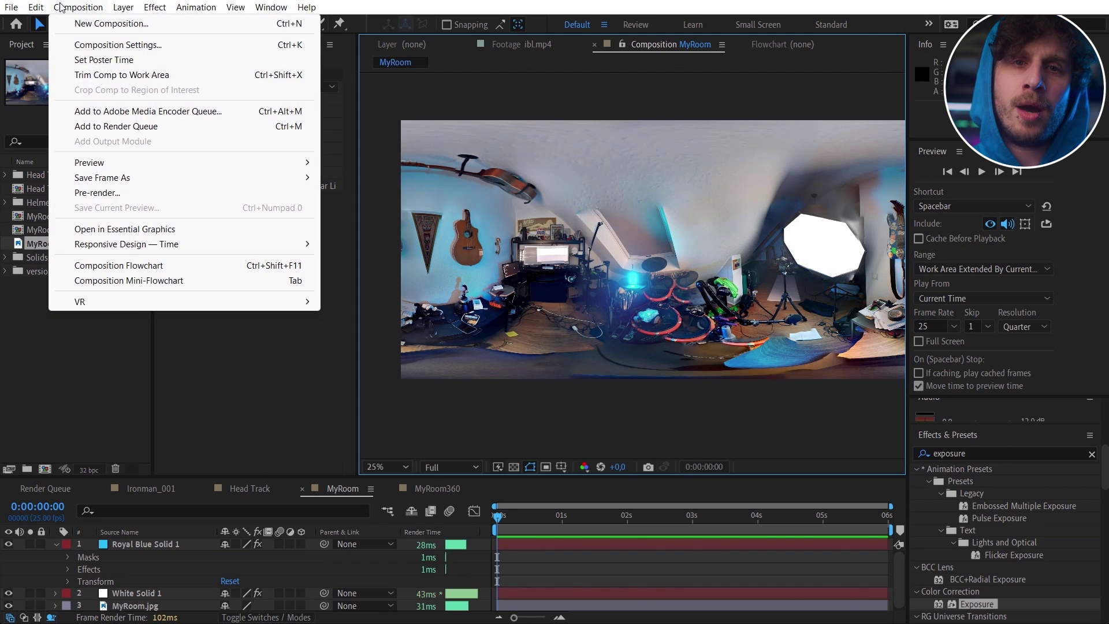
mouse_move(141, 178)
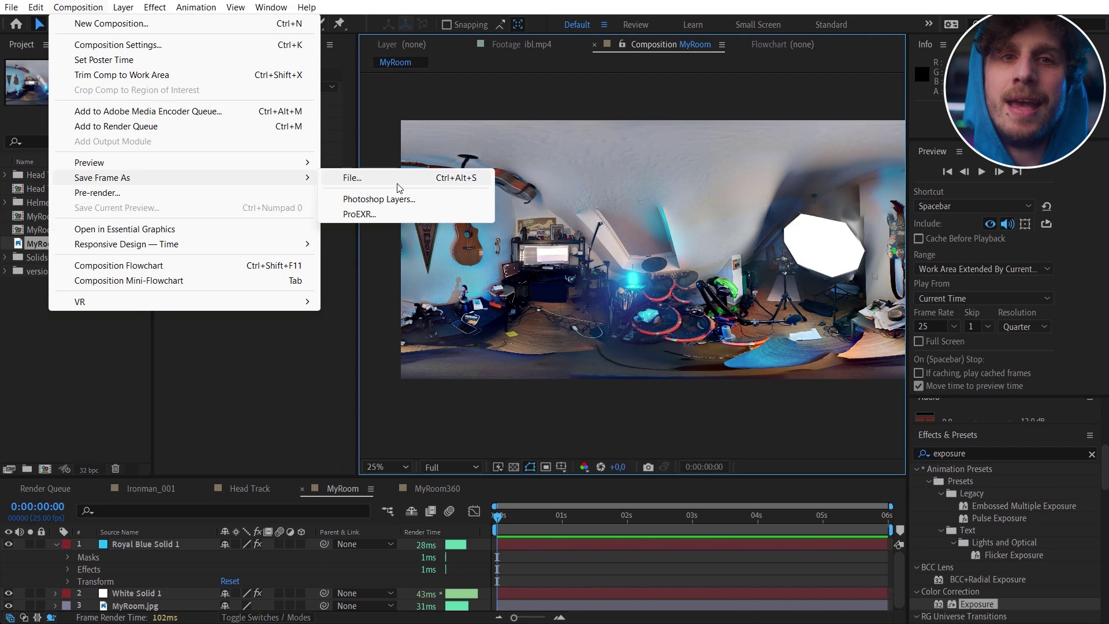
left_click(396, 181)
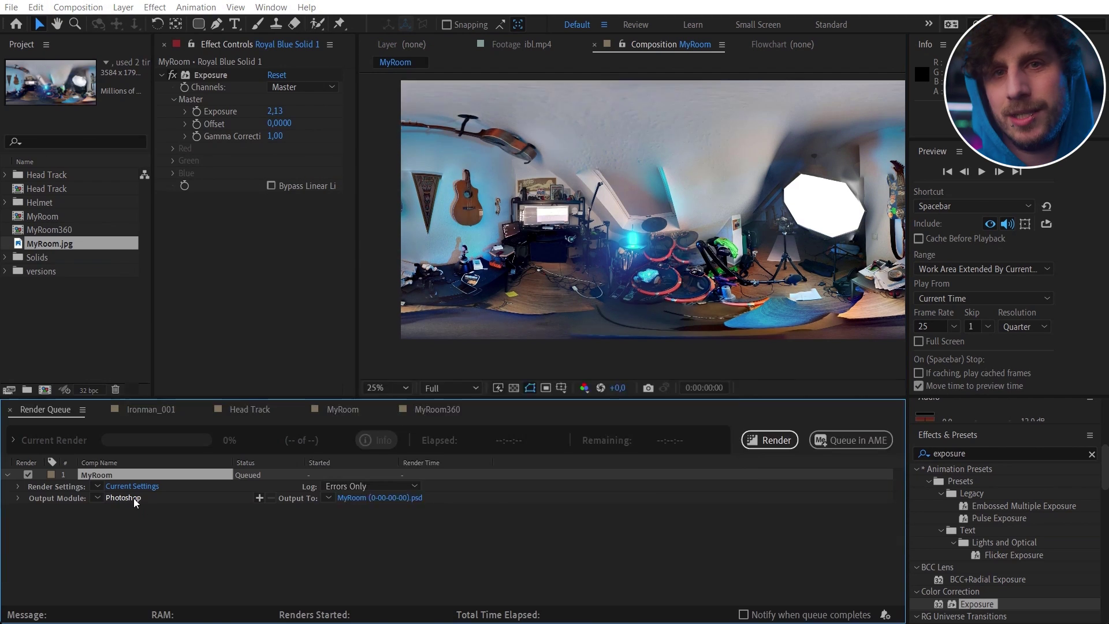
left_click(123, 497)
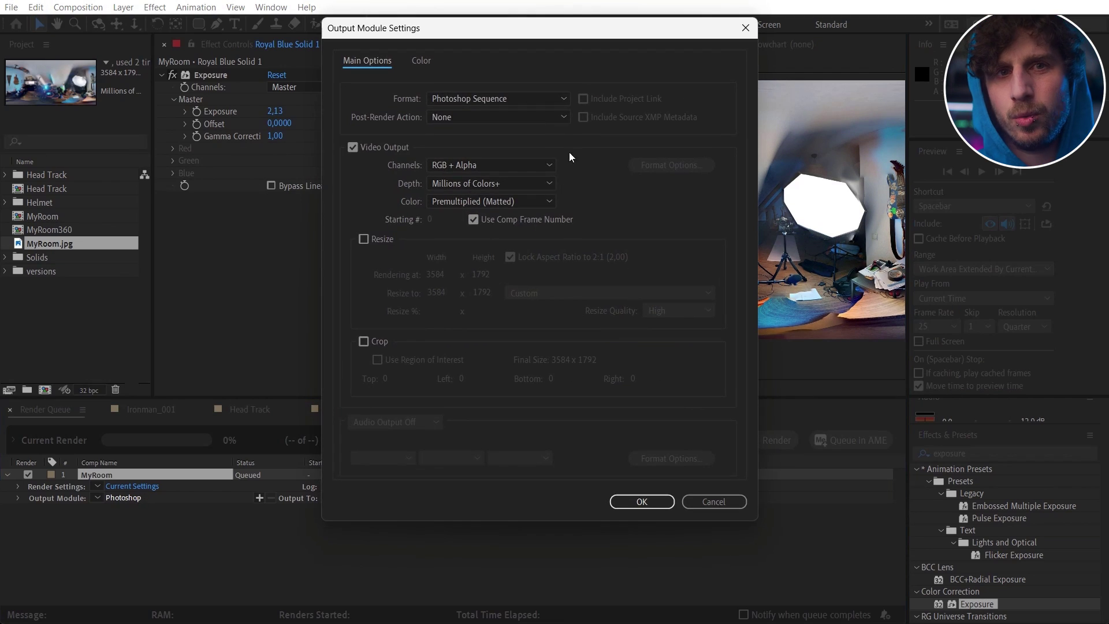
left_click(509, 102)
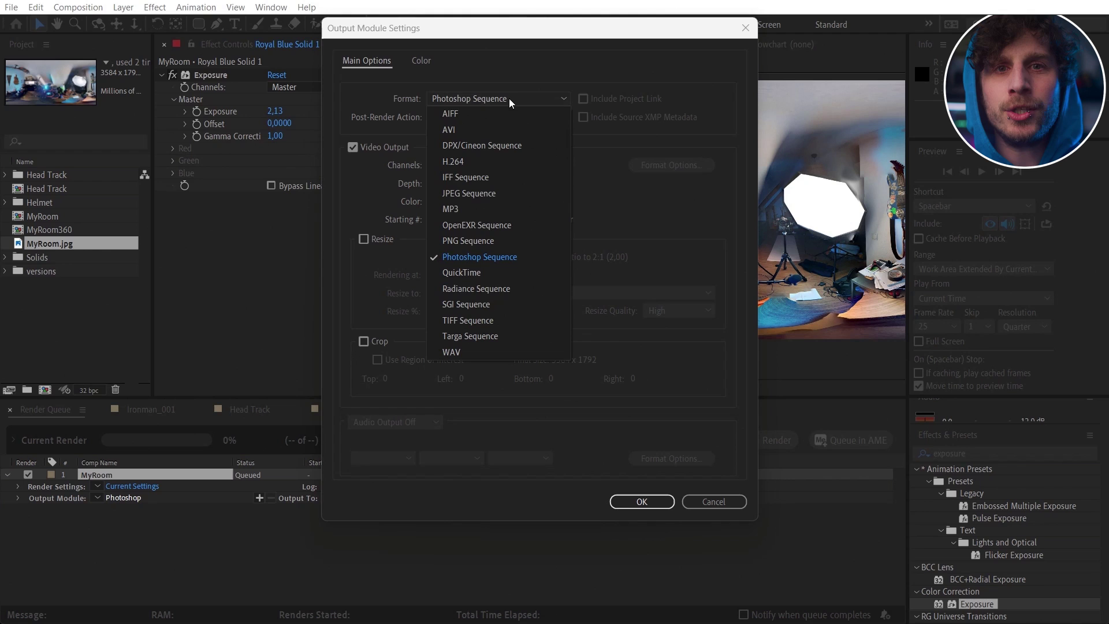
left_click(480, 288)
key("Return")
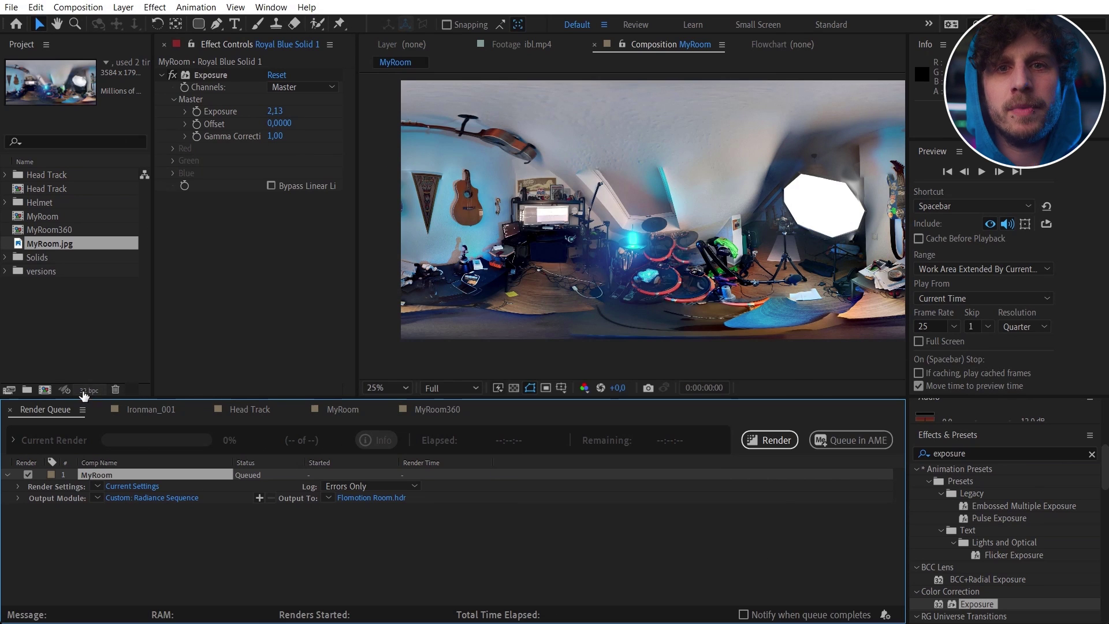
left_click(773, 442)
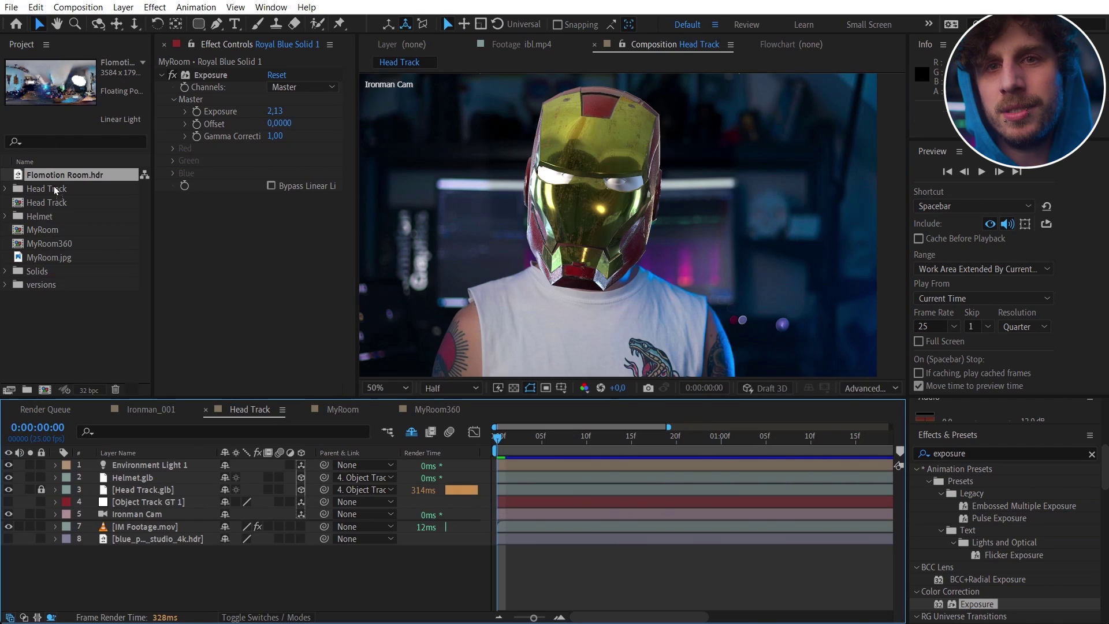
Step: Add Flomotion Room.hdr to Head Track and make it Environment Light 1's source, then preview
left_click_drag(63, 175, 110, 549)
left_click(79, 464)
left_click(56, 465)
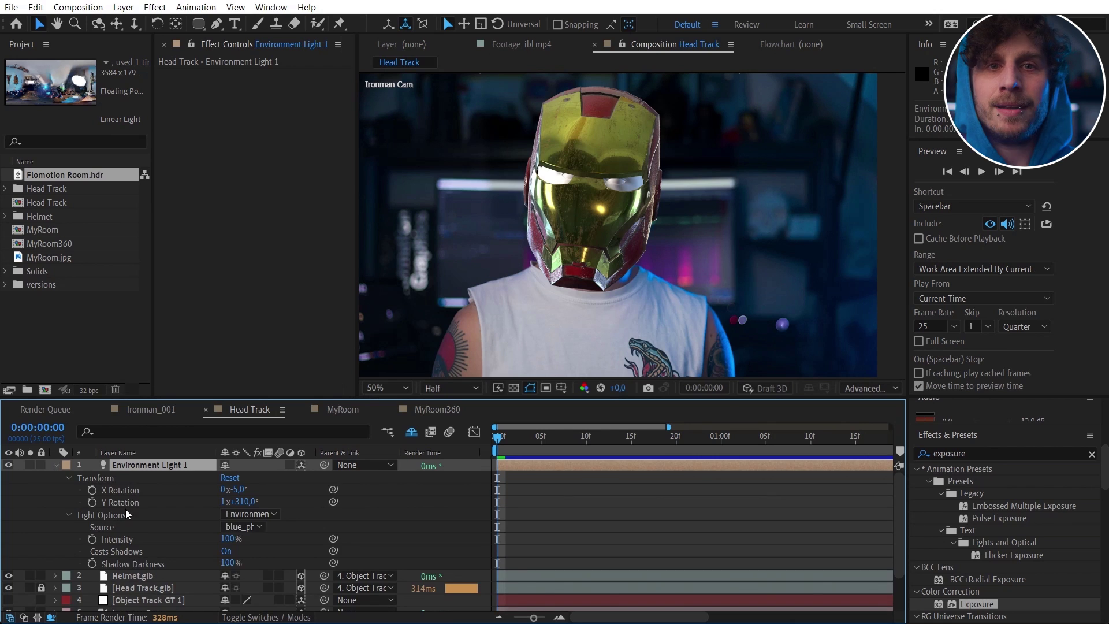
left_click(258, 527)
left_click(300, 574)
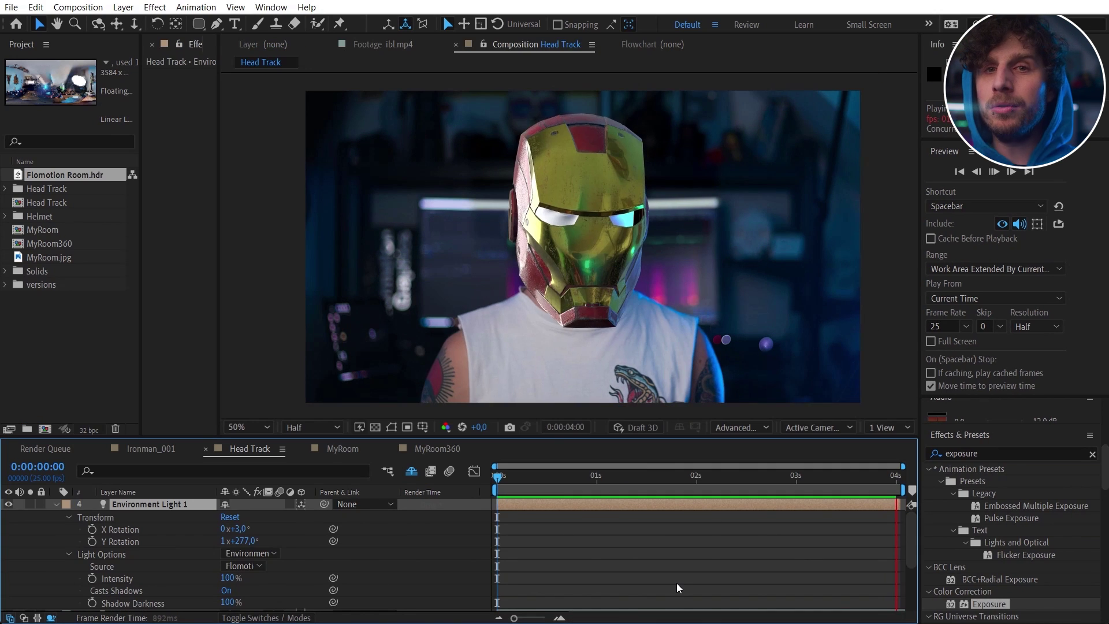
key("space")
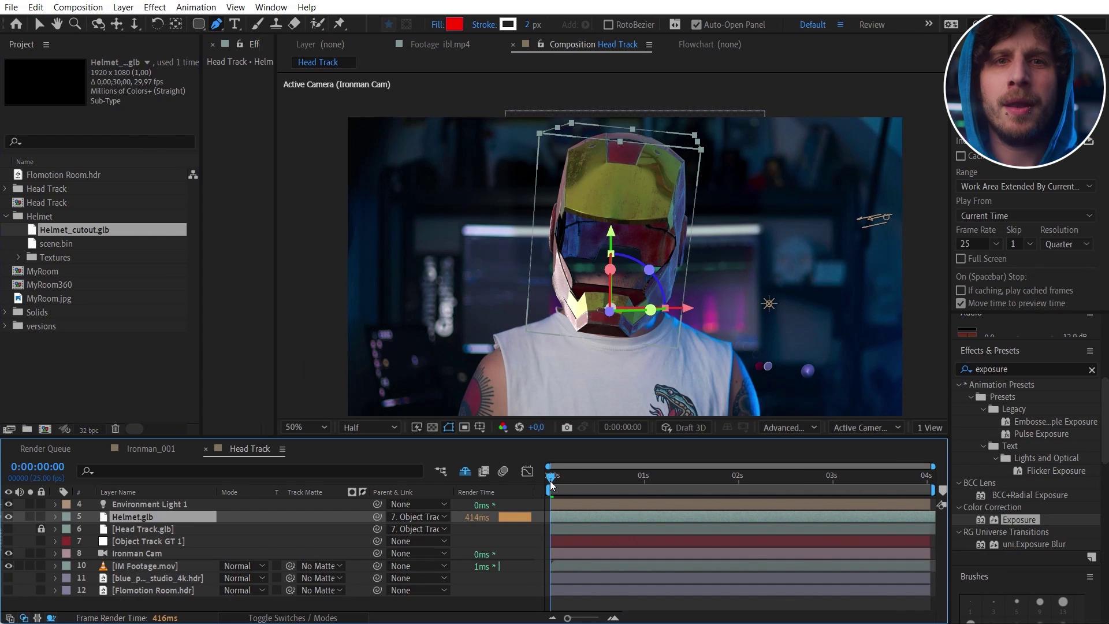
Step: Draw a mask on the IM Footage copy around the helmet's face opening and nudge it to fit
key("space")
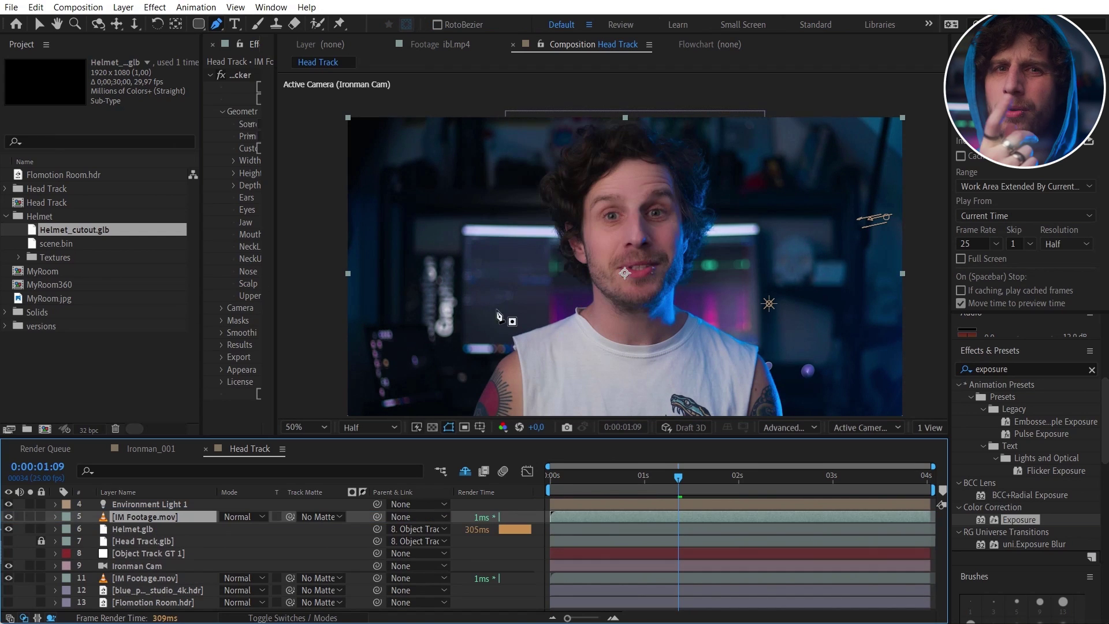
left_click(9, 528)
left_click(693, 242)
left_click(676, 270)
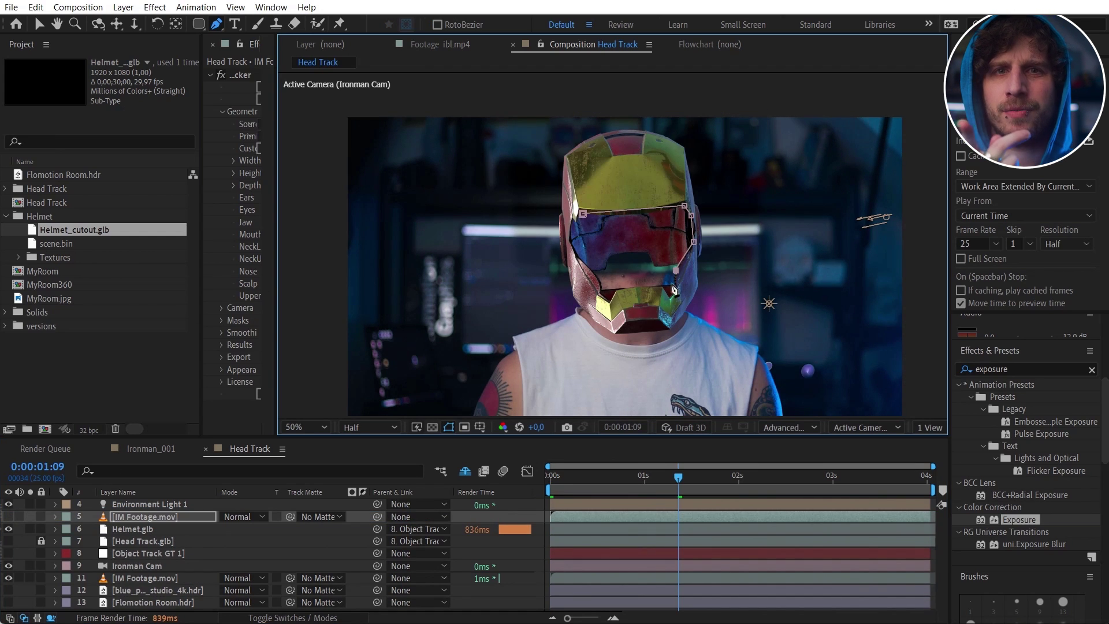
scroll(577, 226, "up", 2)
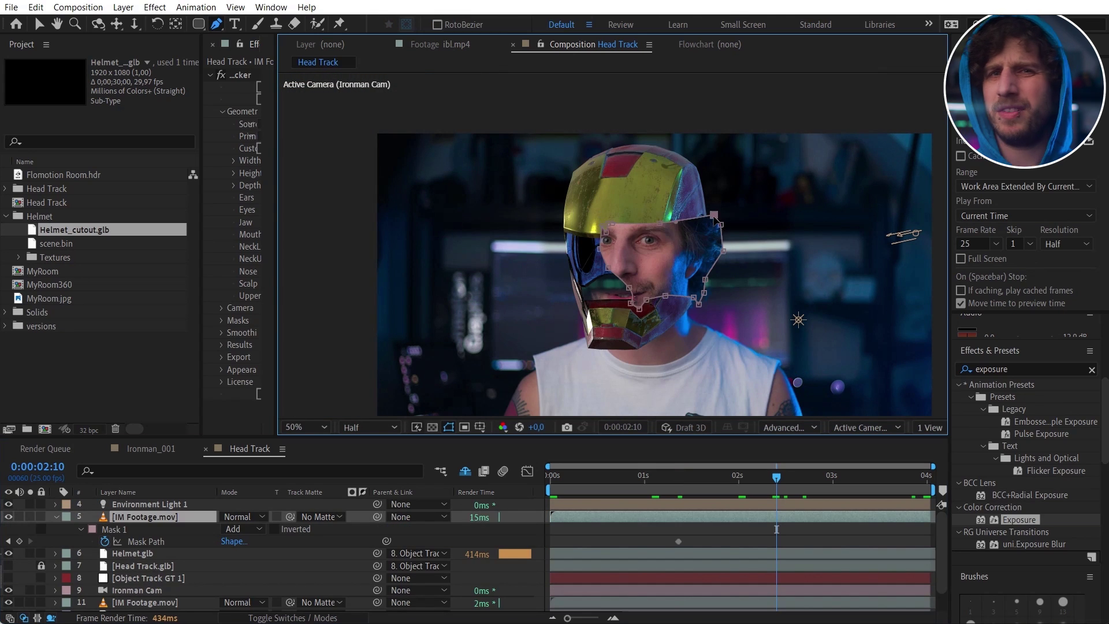
double_click(114, 529)
key("v")
left_click_drag(683, 254, 671, 256)
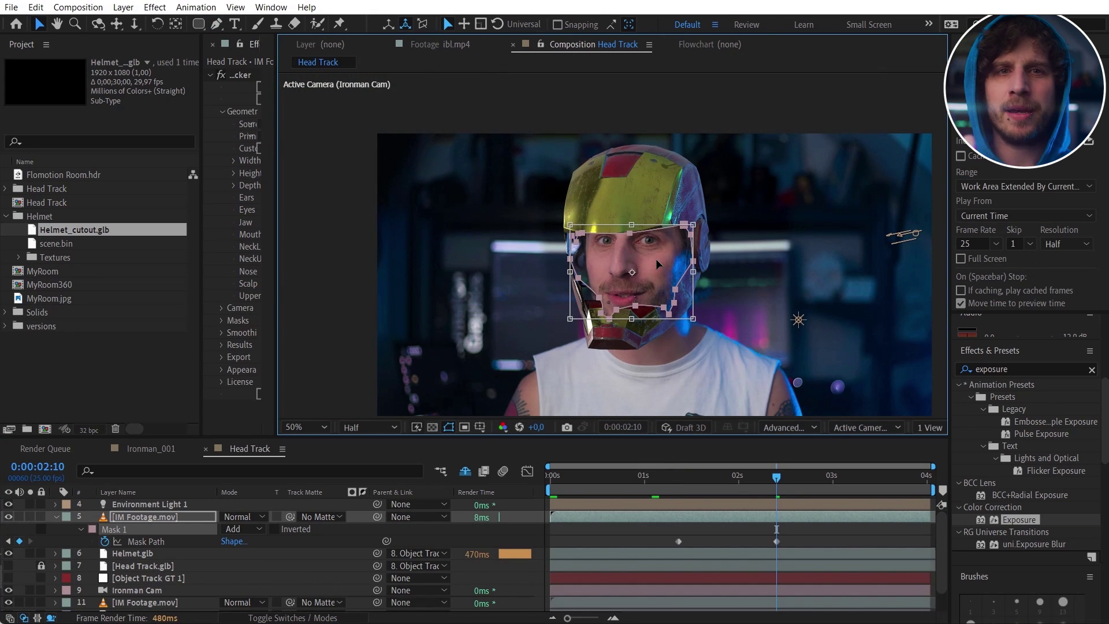
left_click(795, 538)
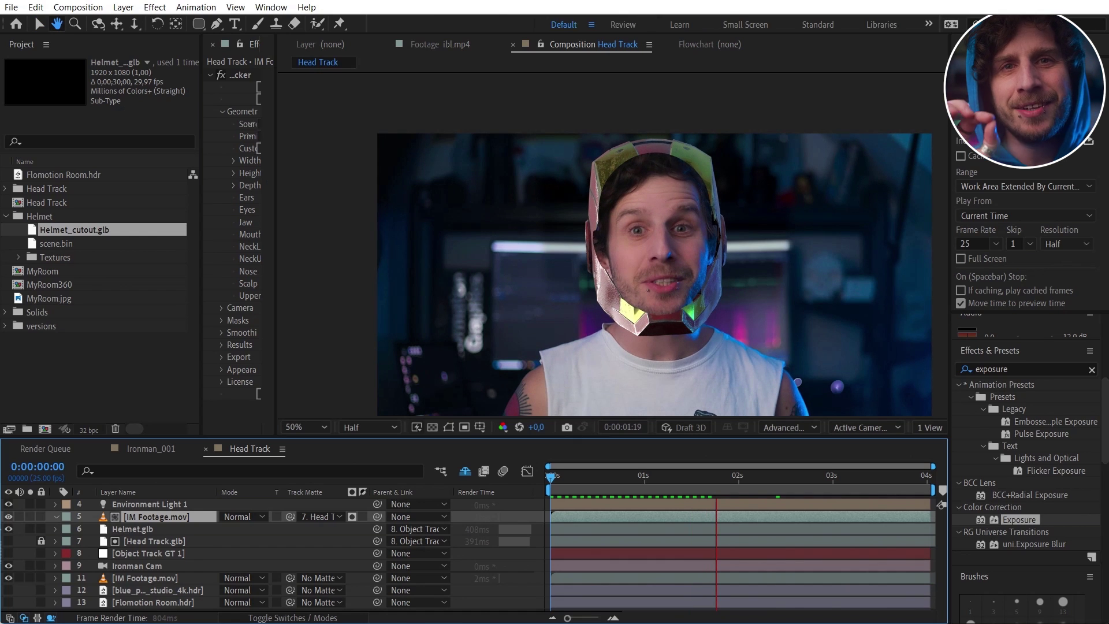
Step: Undo the footage's track matte and add an ambient light to the scene
key("space")
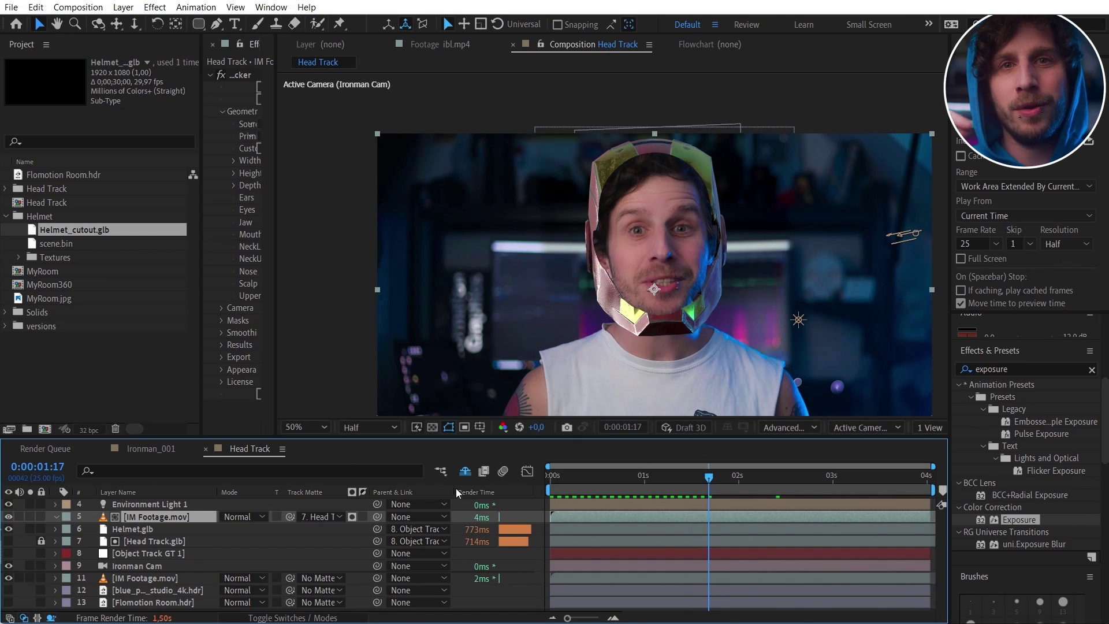
key("ctrl+z")
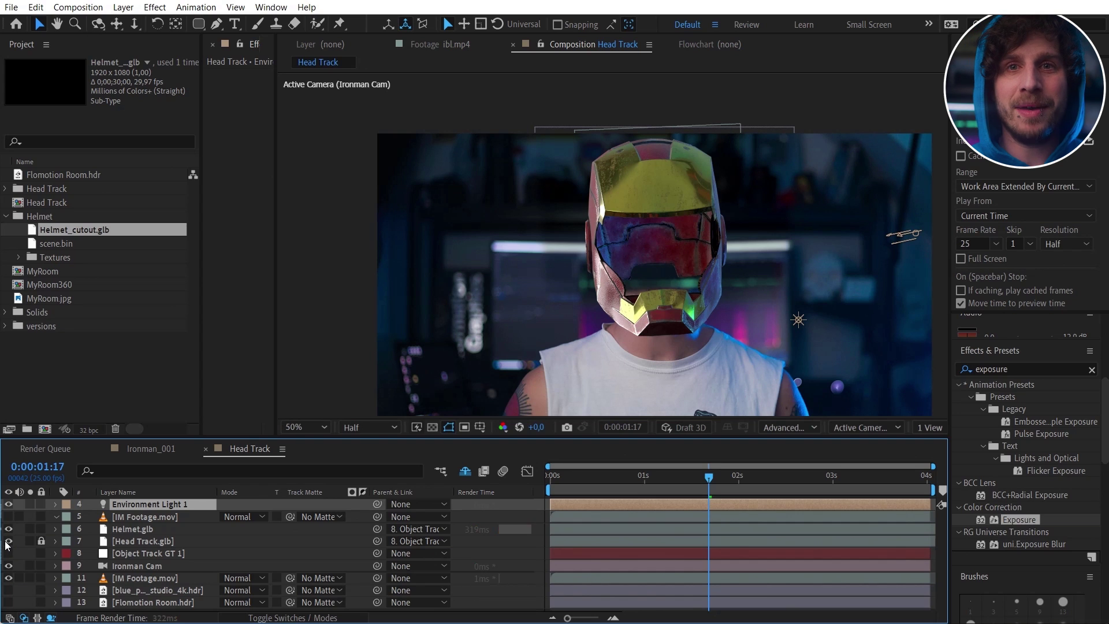
left_click(665, 306)
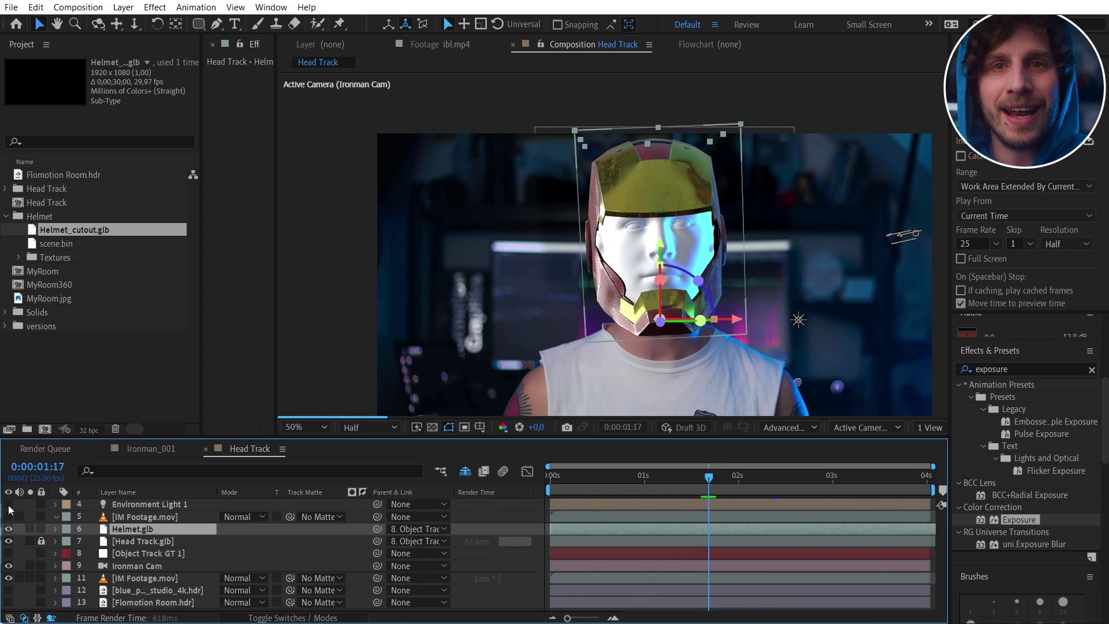
left_click(123, 7)
mouse_move(139, 22)
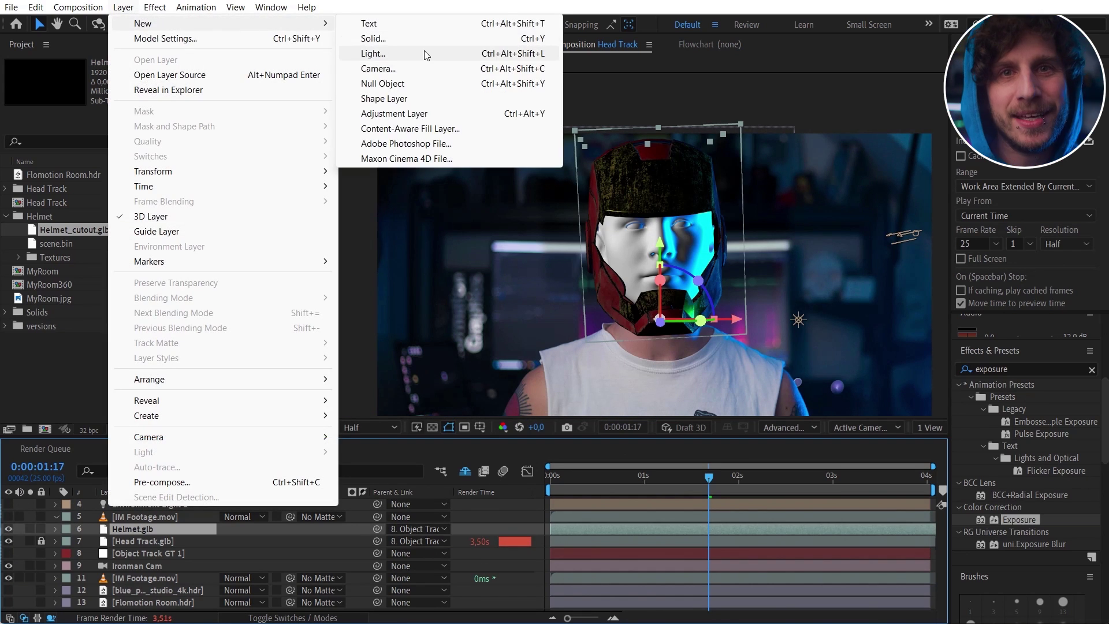
left_click(426, 53)
left_click(519, 450)
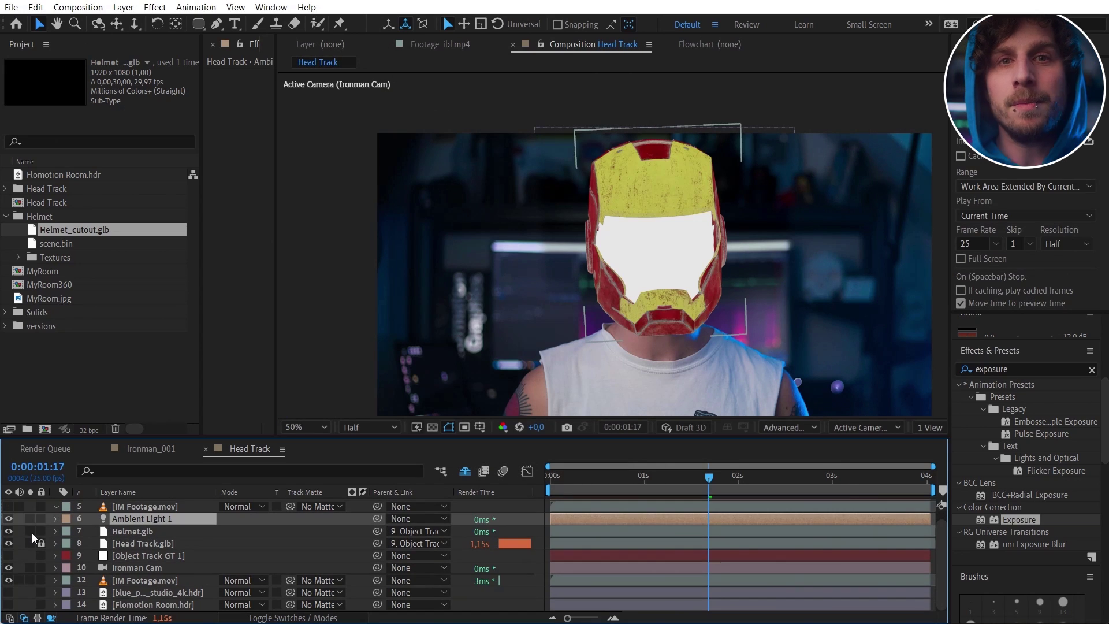
Step: Solo the helmet, swap in the Helmet_black.glb model and check its white opening on black
left_click(29, 531)
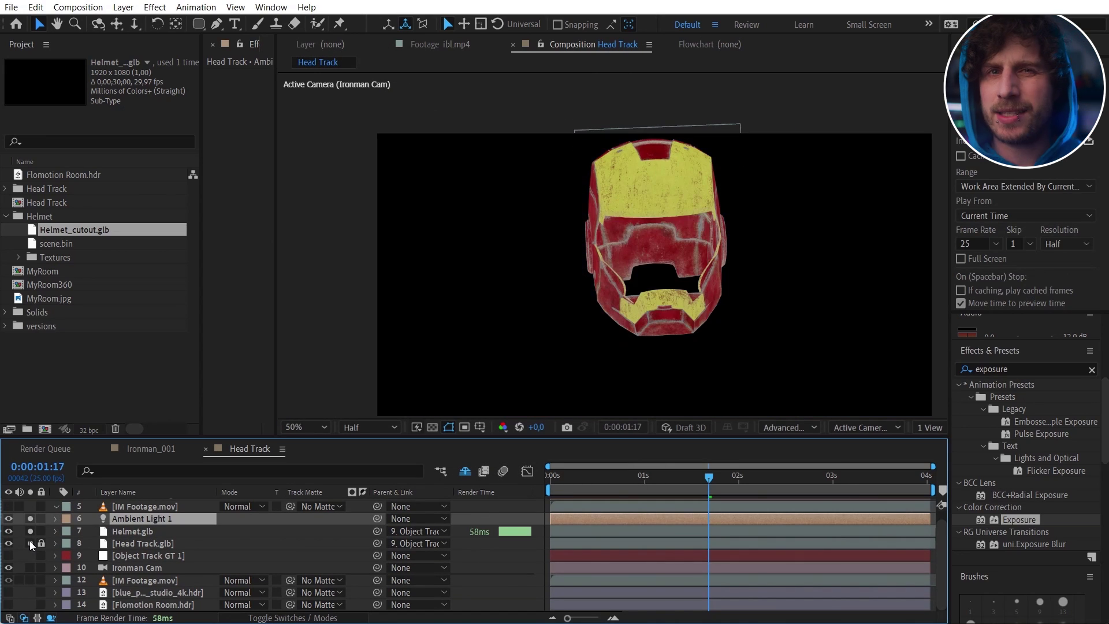
left_click(150, 532)
right_click(83, 353)
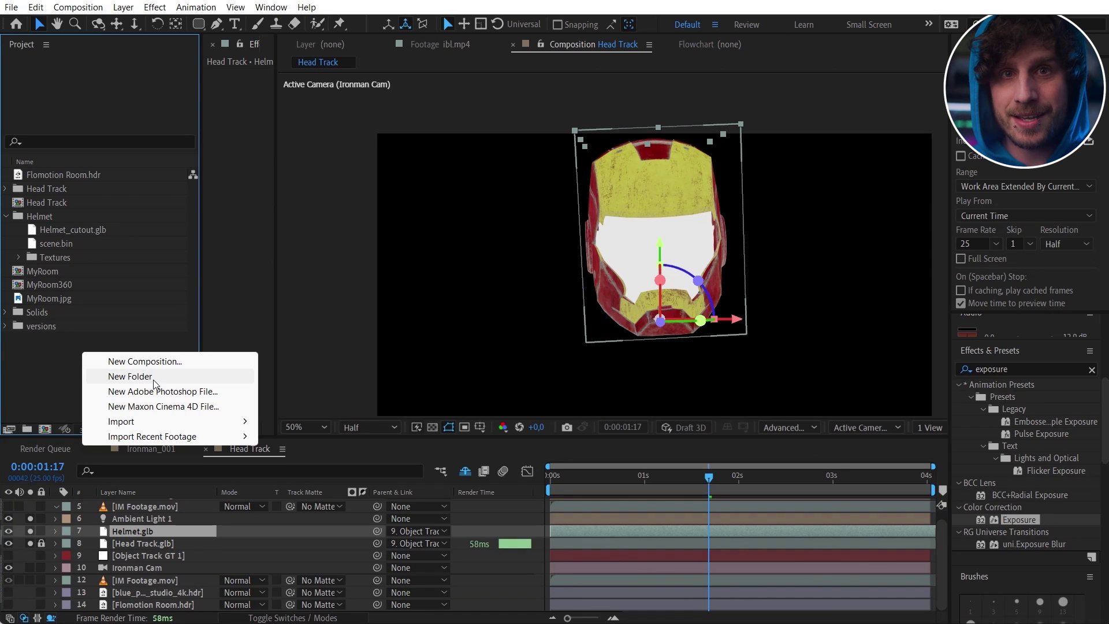
key("Escape")
left_click(69, 230)
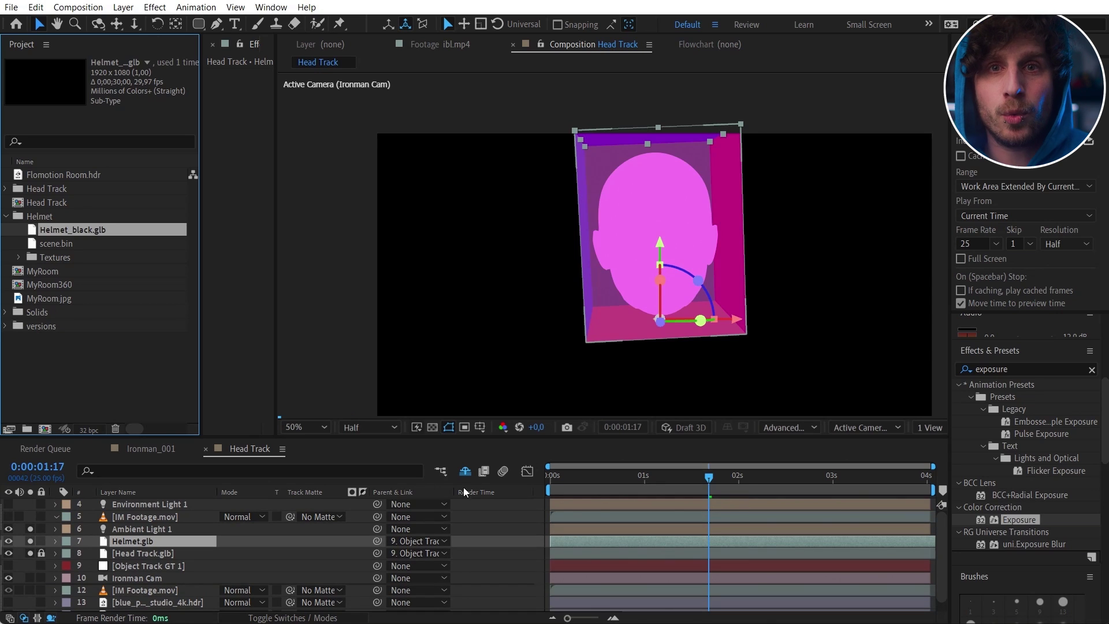
left_click(433, 428)
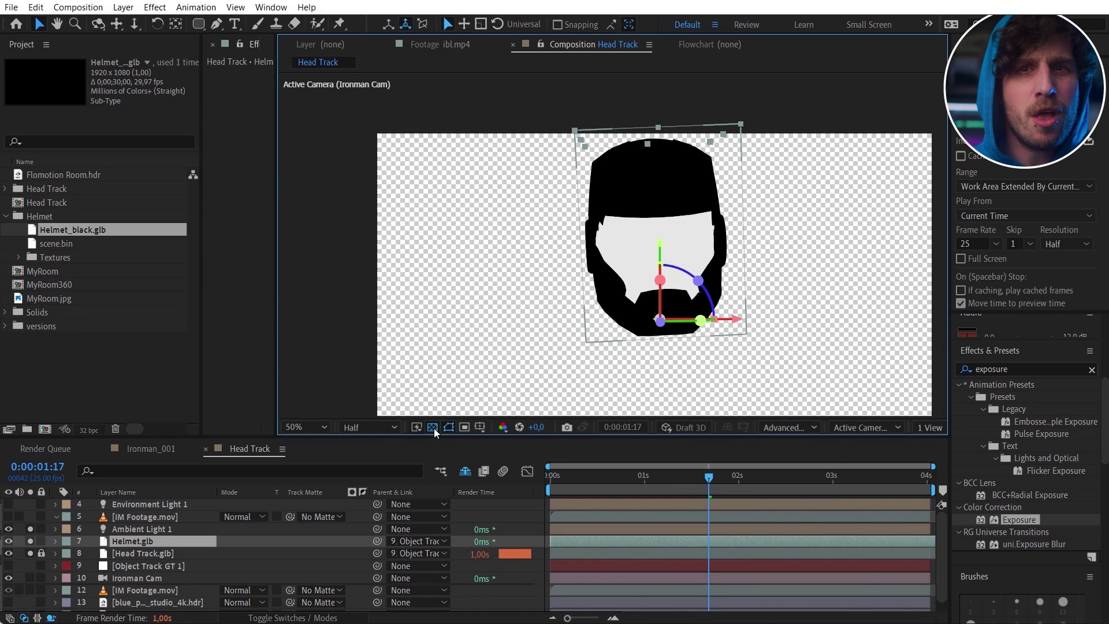
left_click(433, 428)
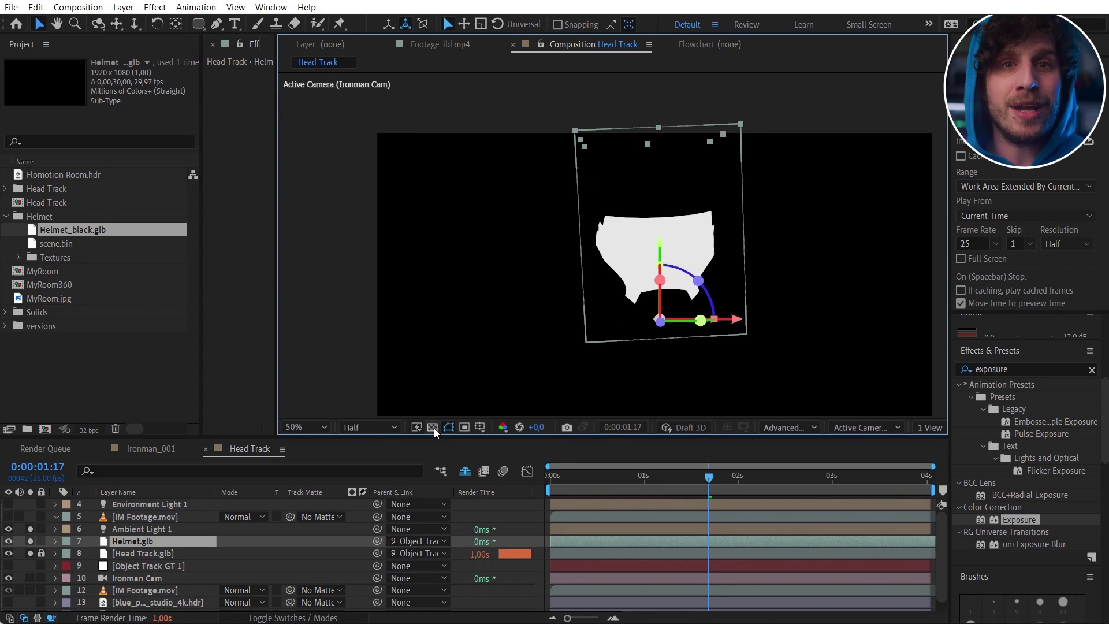
left_click(546, 477)
left_click(106, 530)
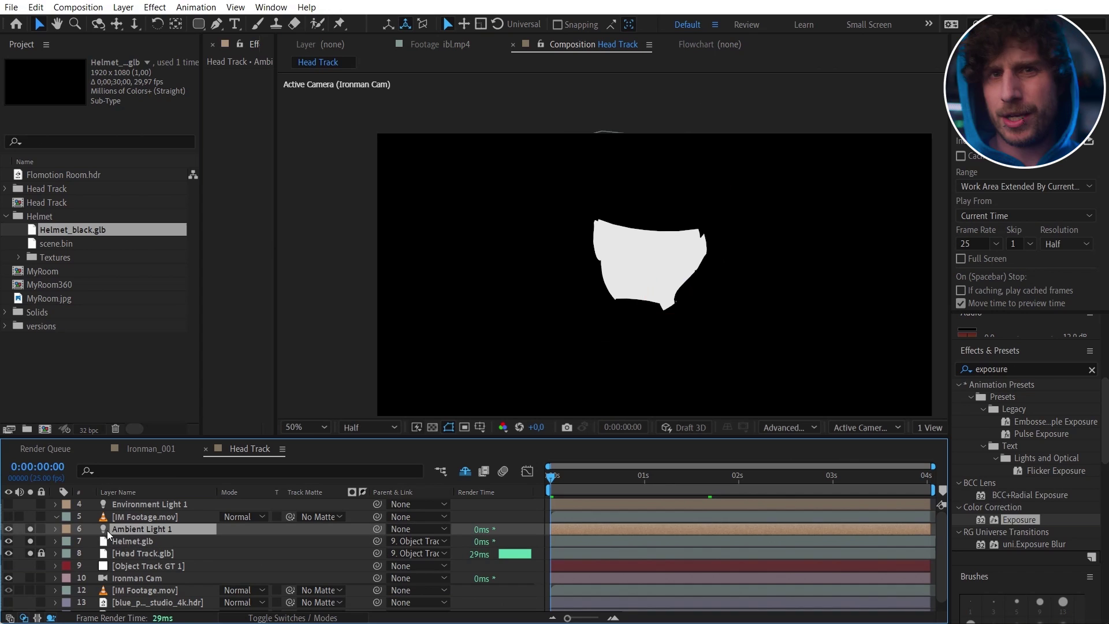
left_click(55, 529)
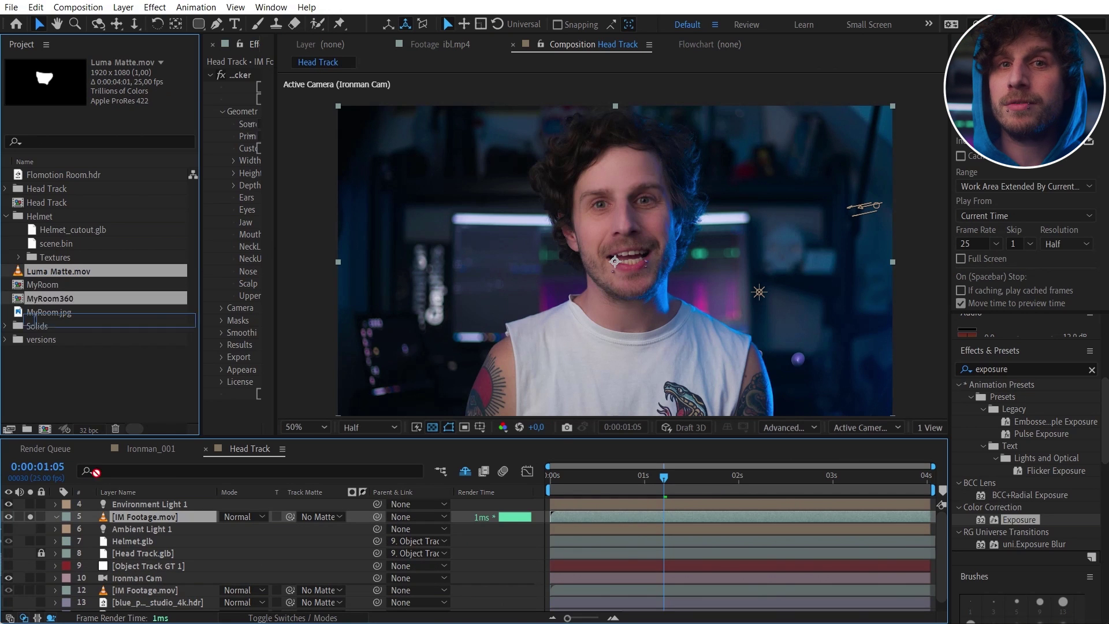
Step: Place Luma Matte.mov above IM Footage and set it as the footage's luma track matte
left_click_drag(110, 522, 110, 517)
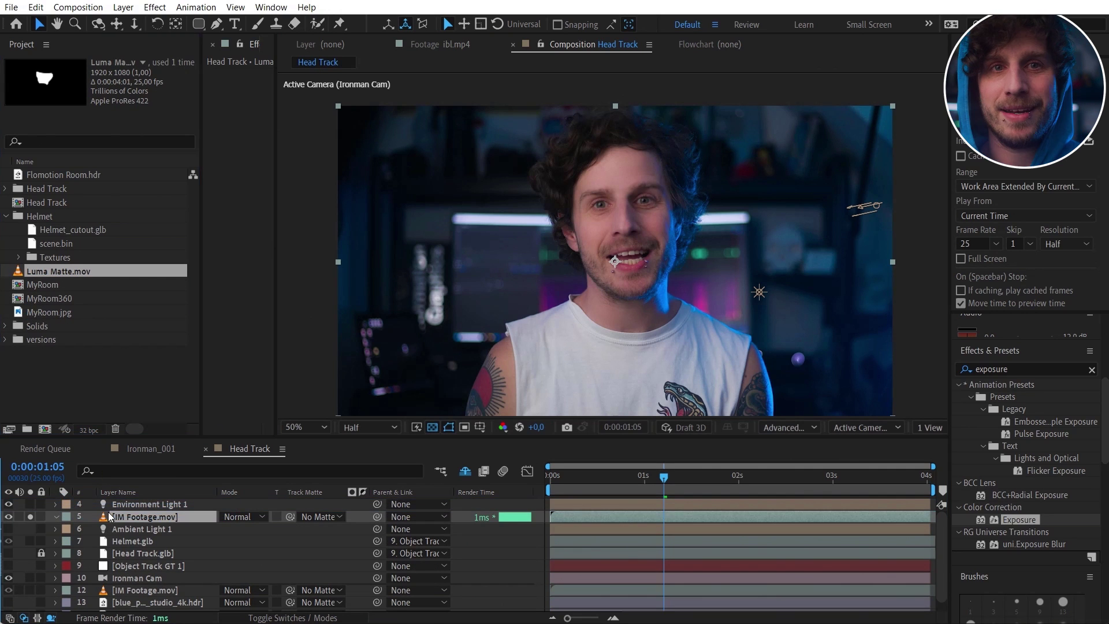
left_click(155, 529)
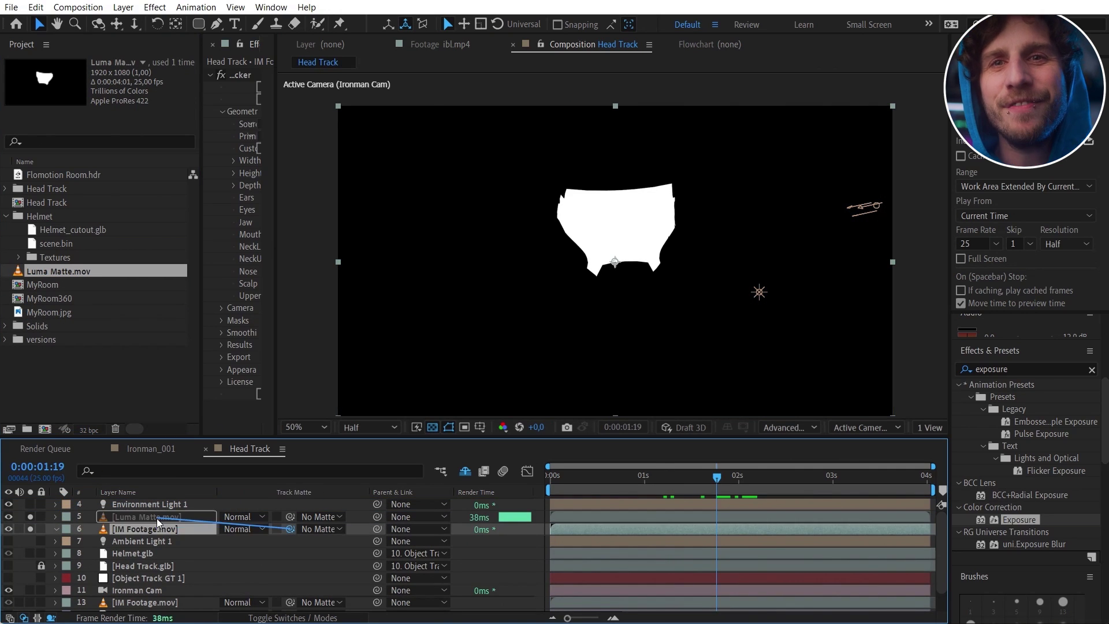
left_click_drag(290, 529, 156, 517)
left_click(352, 530)
key("space")
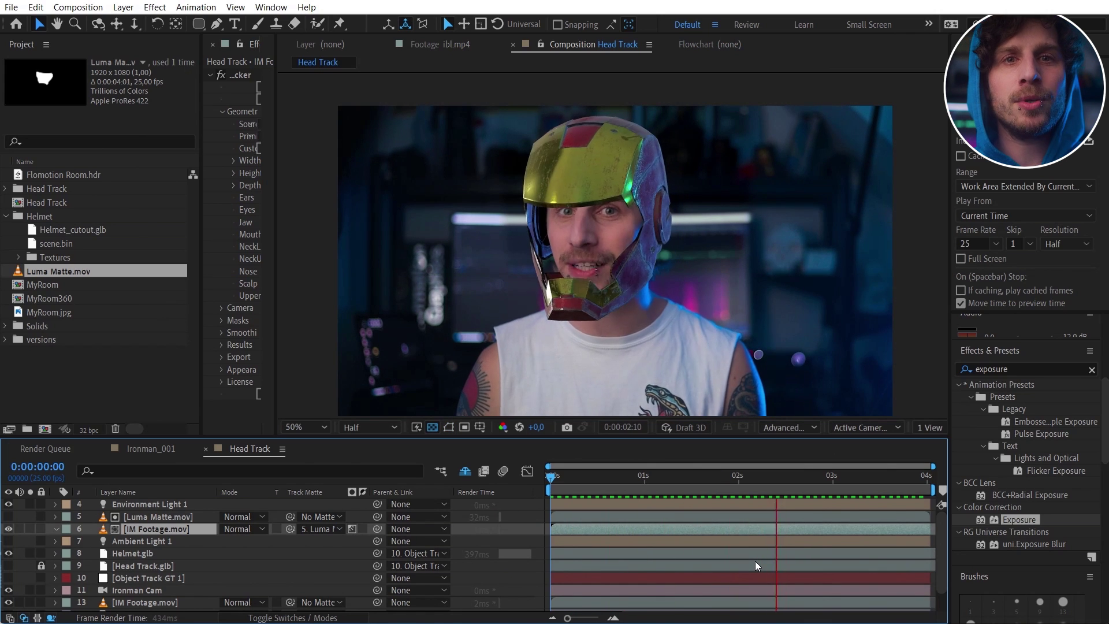
key("space")
Step: Add an Inner Shadow to the matted face with angle 143°, distance 16 and size 21
left_click(30, 528)
left_click(123, 7)
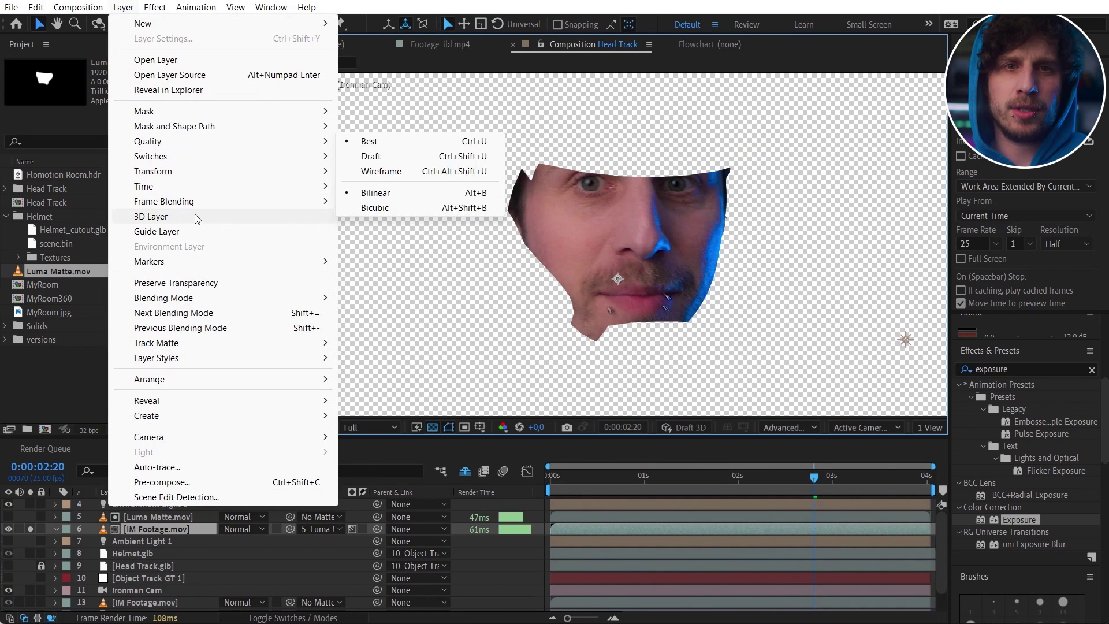
mouse_move(230, 359)
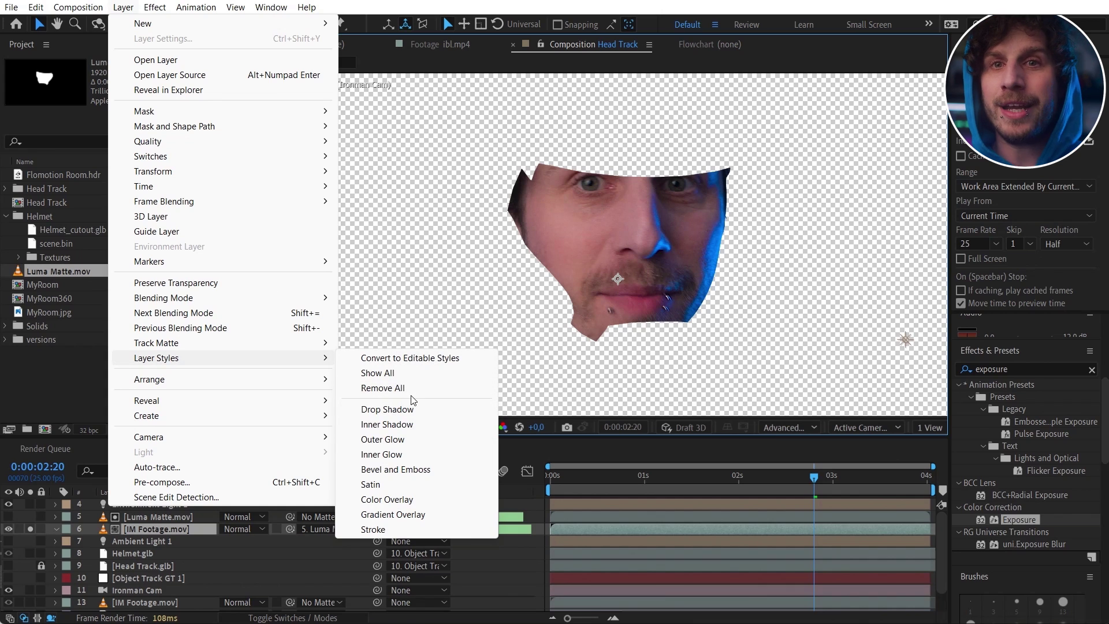
left_click(405, 425)
key("period")
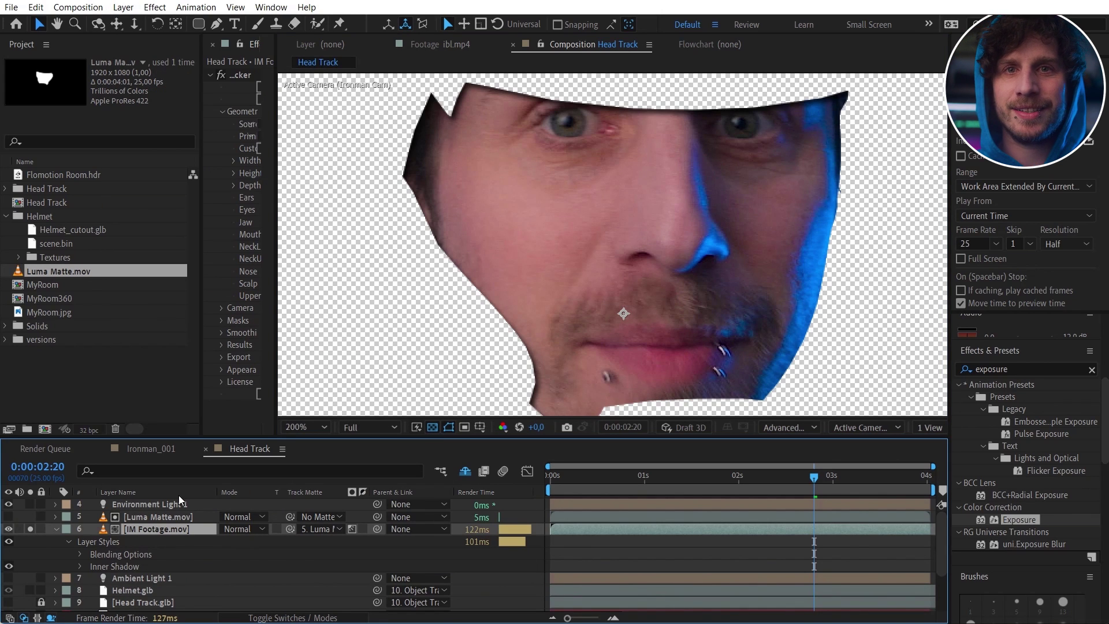
left_click(79, 566)
left_click_drag(228, 541, 266, 529)
left_click_drag(227, 565, 240, 563)
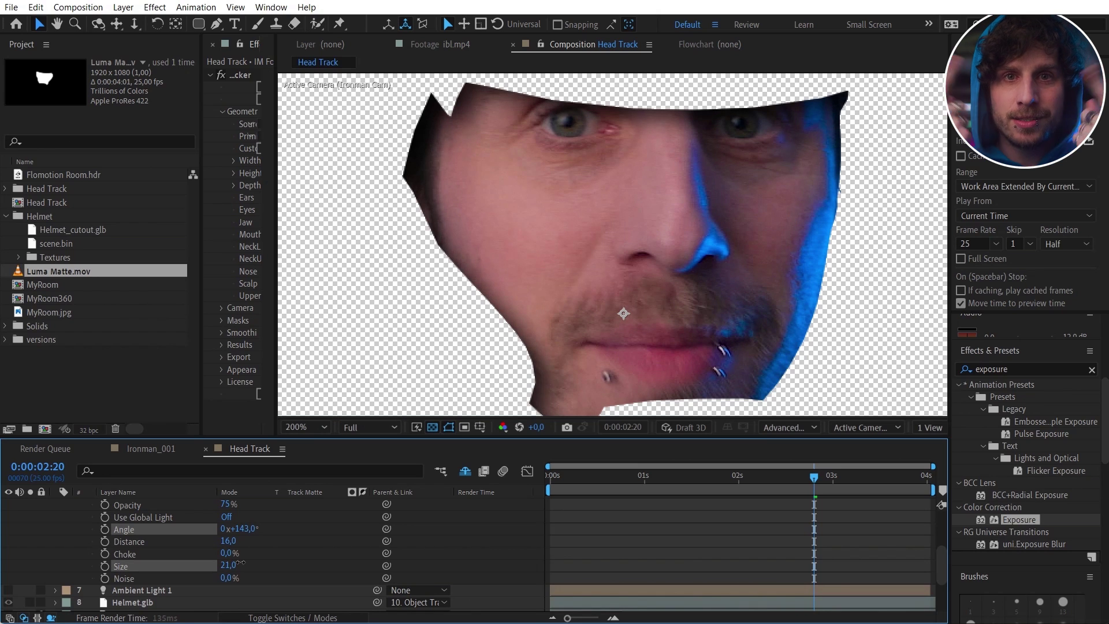